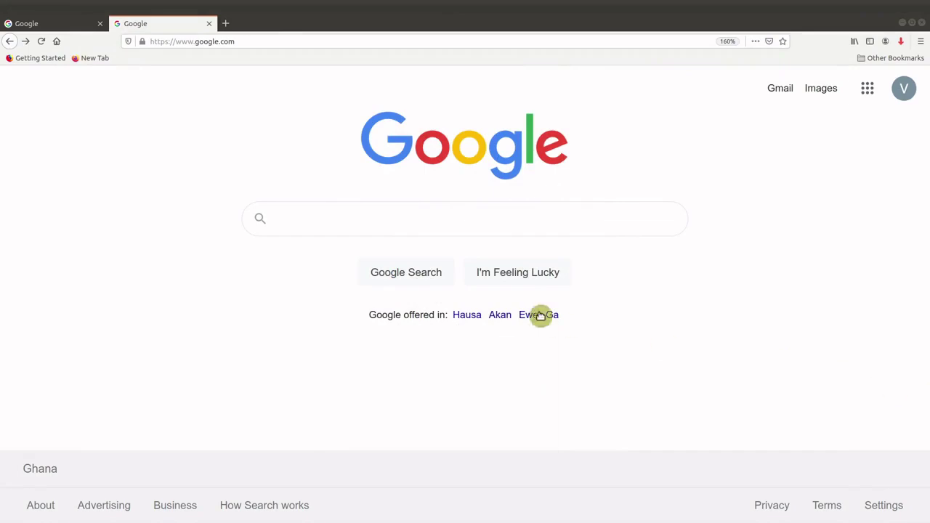
Search Google for NCBI and open the National Center for Biotechnology Information site.
{"action": "left_click", "coordinate": [491, 211]}
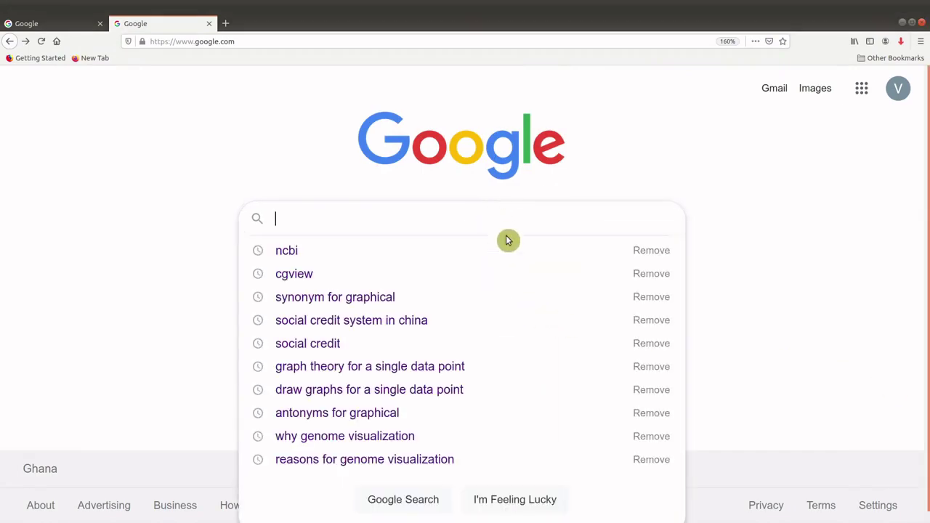
{"action": "type", "text": "NCBI"}
{"action": "key", "text": "Return"}
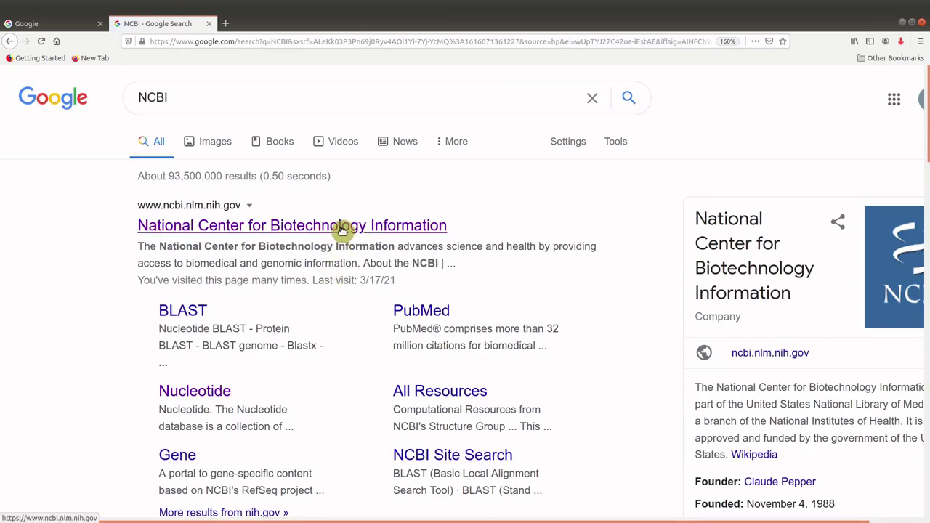
{"action": "left_click", "coordinate": [342, 230]}
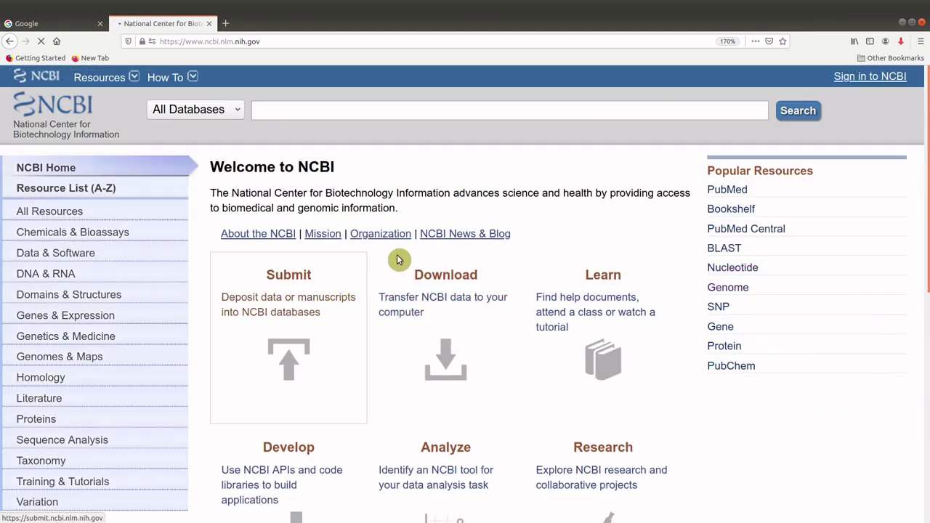
Set the search database to Nucleotide and enter Agy99 as the search term.
{"action": "left_click", "coordinate": [230, 109]}
{"action": "scroll", "coordinate": [185, 294], "scroll_direction": "down", "scroll_amount": 5}
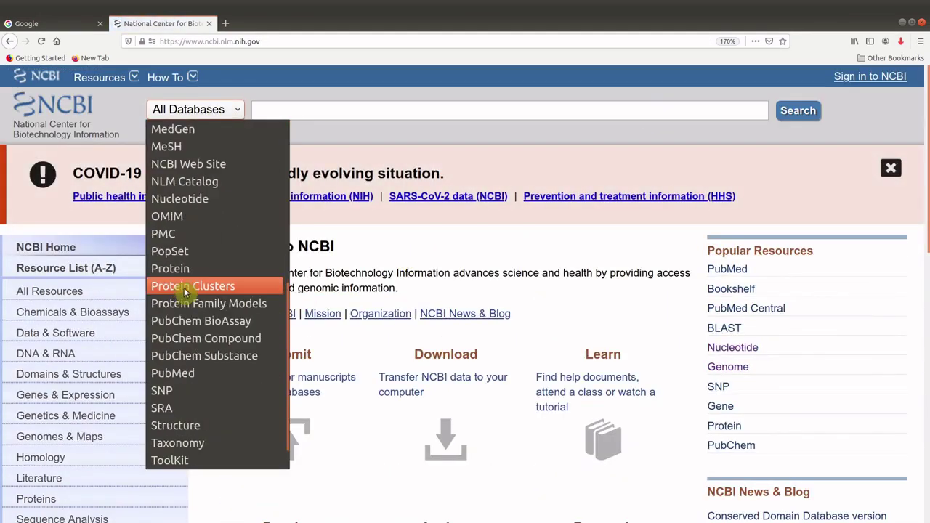
{"action": "scroll", "coordinate": [213, 396], "scroll_direction": "down", "scroll_amount": 1}
{"action": "scroll", "coordinate": [210, 321], "scroll_direction": "up", "scroll_amount": 6}
{"action": "left_click", "coordinate": [193, 372]}
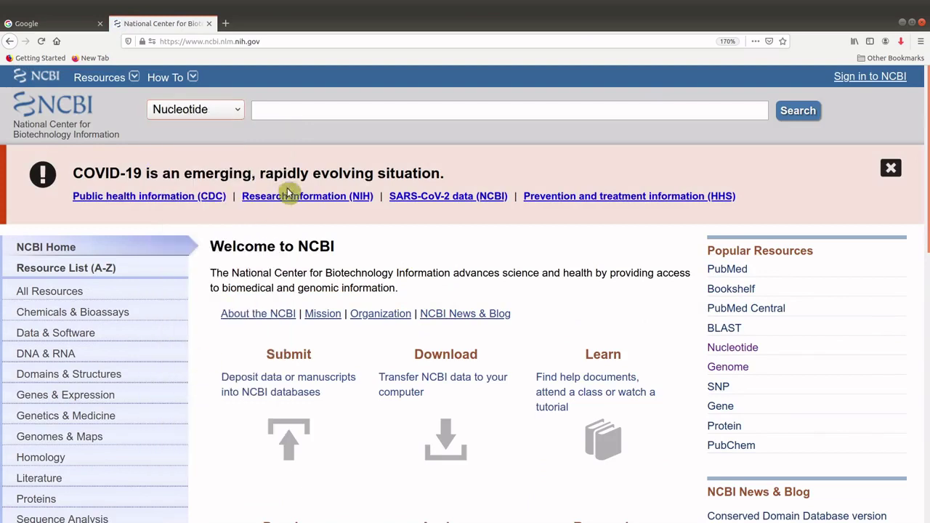
{"action": "left_click", "coordinate": [321, 109]}
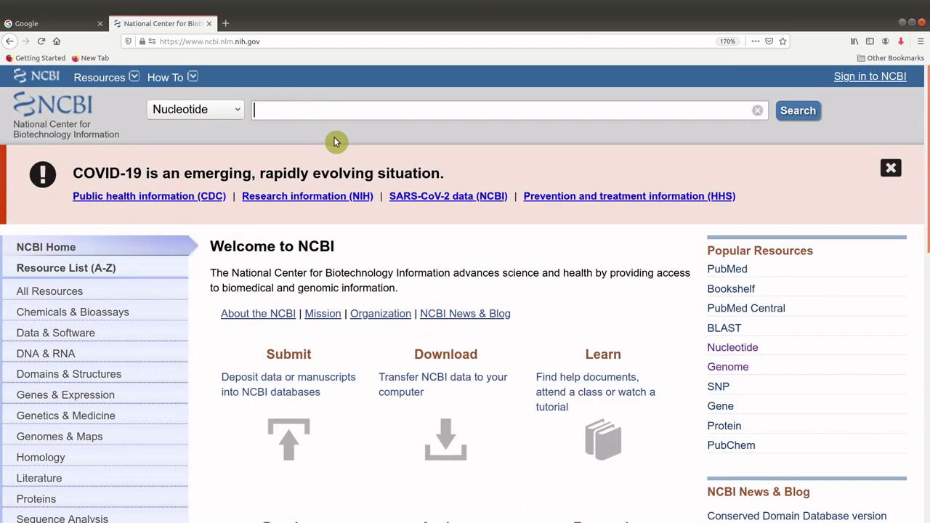
{"action": "type", "text": "Agy99"}
Run the Agy99 search and open result CP000325.1, the Mycobacterium ulcerans Agy99 complete genome.
{"action": "key", "text": "Return"}
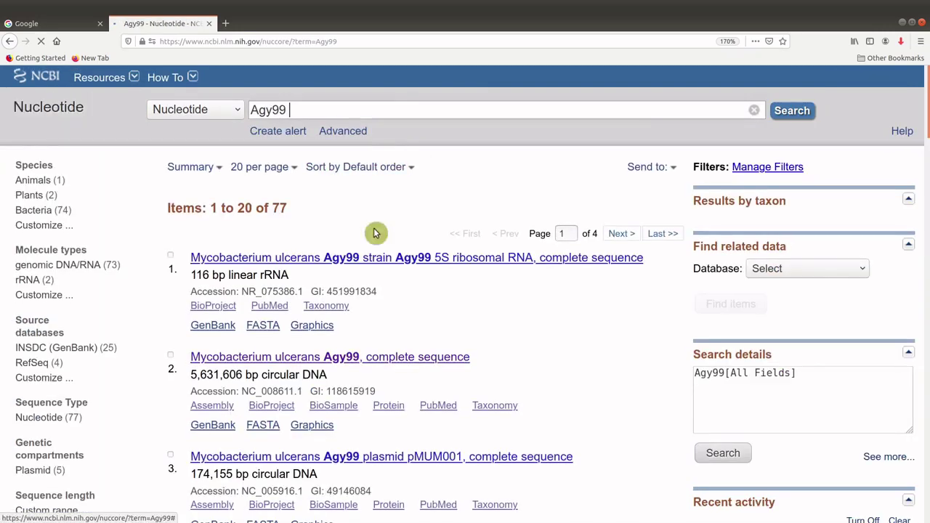
{"action": "scroll", "coordinate": [401, 260], "scroll_direction": "down", "scroll_amount": 2}
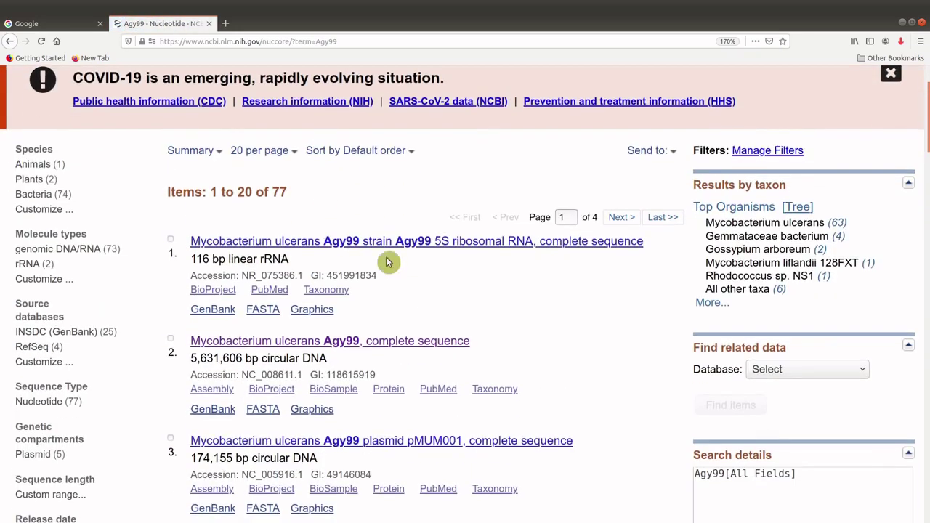
{"action": "scroll", "coordinate": [276, 127], "scroll_direction": "up", "scroll_amount": 2}
{"action": "scroll", "coordinate": [291, 283], "scroll_direction": "down", "scroll_amount": 2}
{"action": "scroll", "coordinate": [317, 358], "scroll_direction": "down", "scroll_amount": 5}
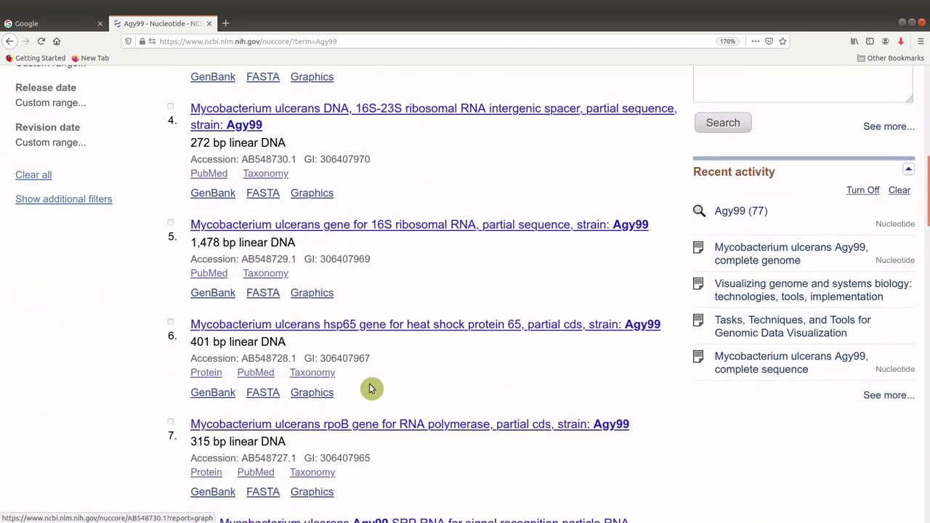
{"action": "scroll", "coordinate": [401, 390], "scroll_direction": "down", "scroll_amount": 5}
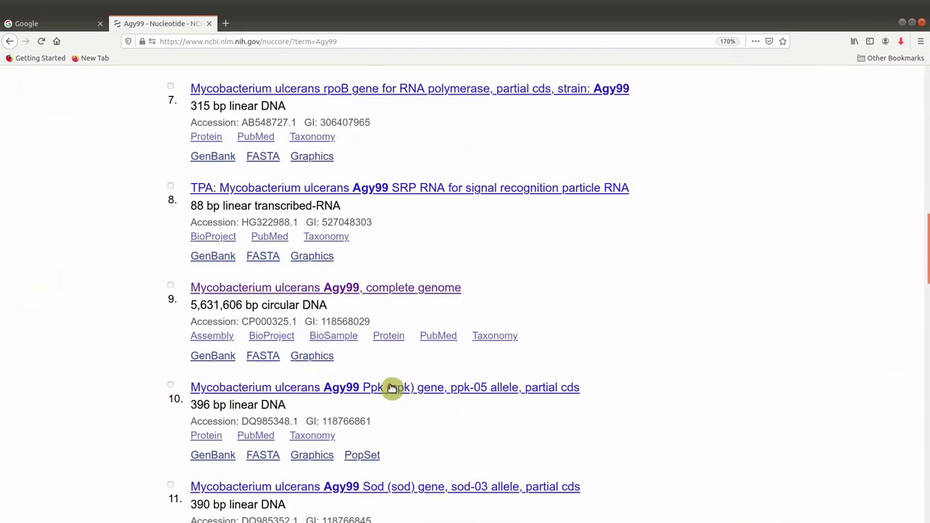
{"action": "left_click", "coordinate": [385, 291]}
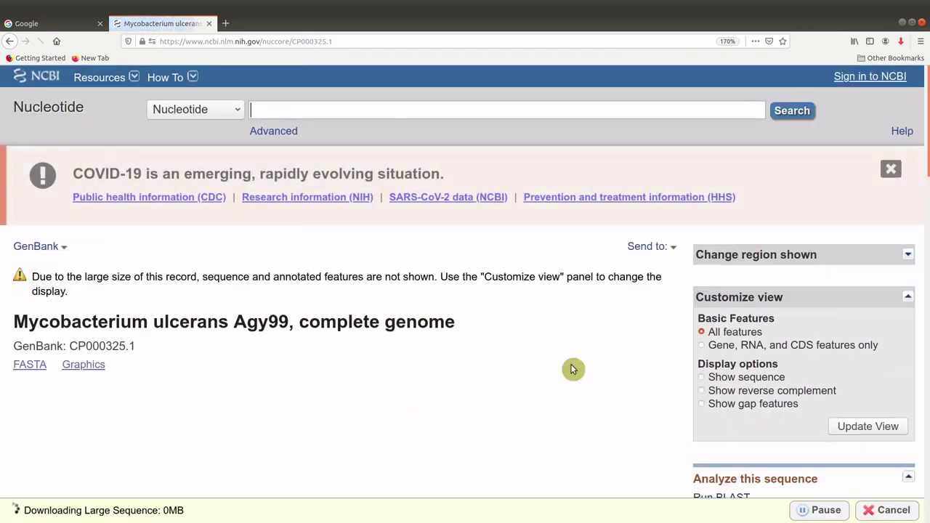
Send the complete CP000325.1 record to a file in GenBank (full) format.
{"action": "scroll", "coordinate": [508, 399], "scroll_direction": "down", "scroll_amount": 1}
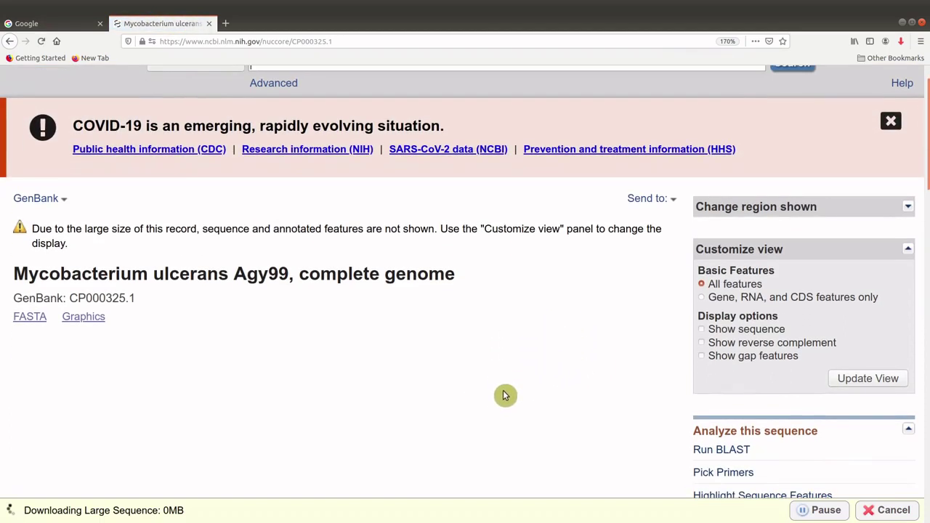
{"action": "left_click", "coordinate": [671, 198]}
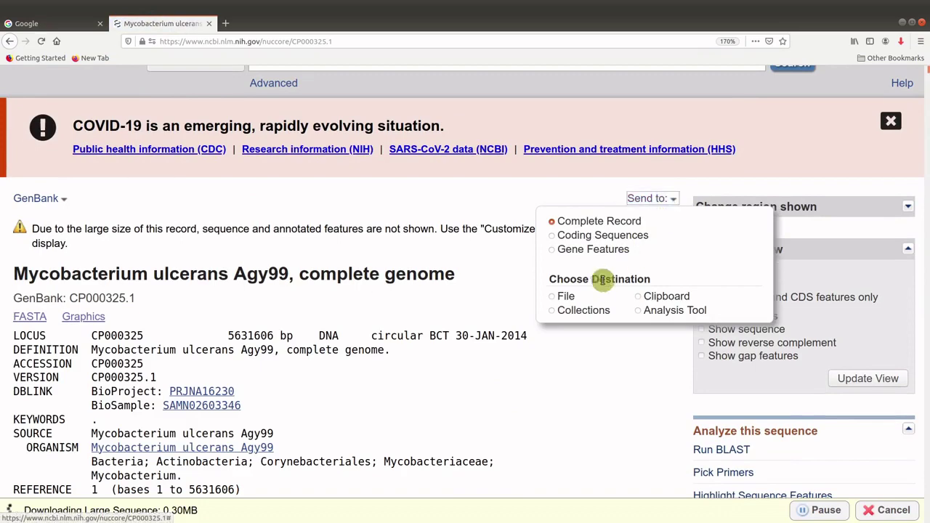
{"action": "left_click", "coordinate": [555, 297]}
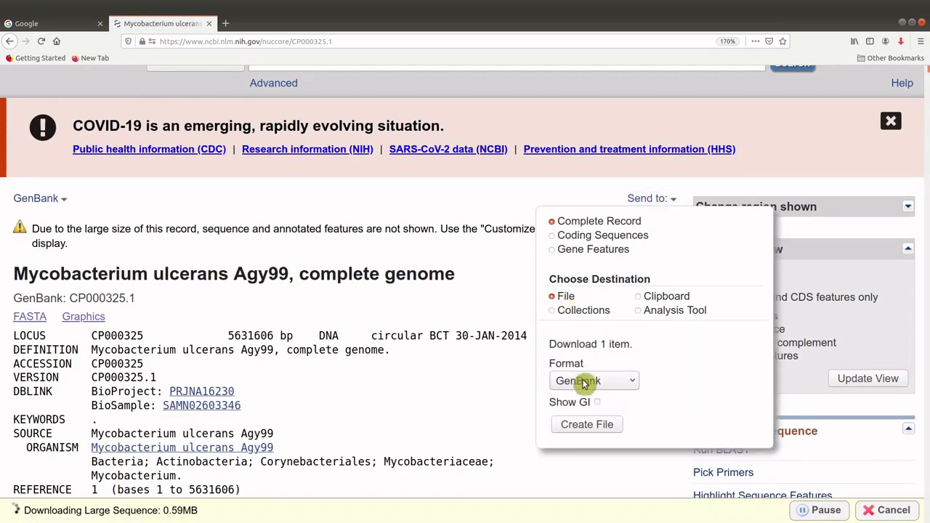
{"action": "scroll", "coordinate": [593, 386], "scroll_direction": "down", "scroll_amount": 2}
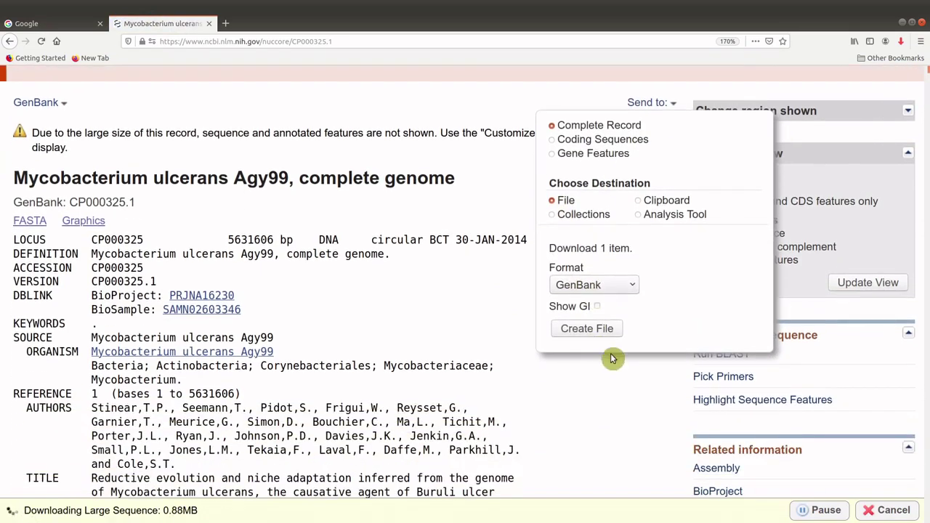
{"action": "left_click", "coordinate": [636, 284]}
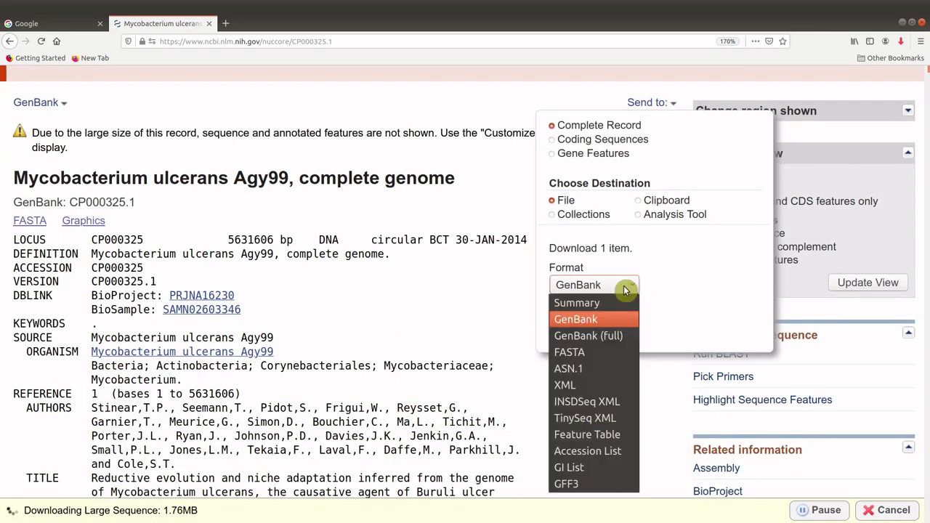
{"action": "left_click", "coordinate": [620, 336]}
{"action": "left_click", "coordinate": [605, 337]}
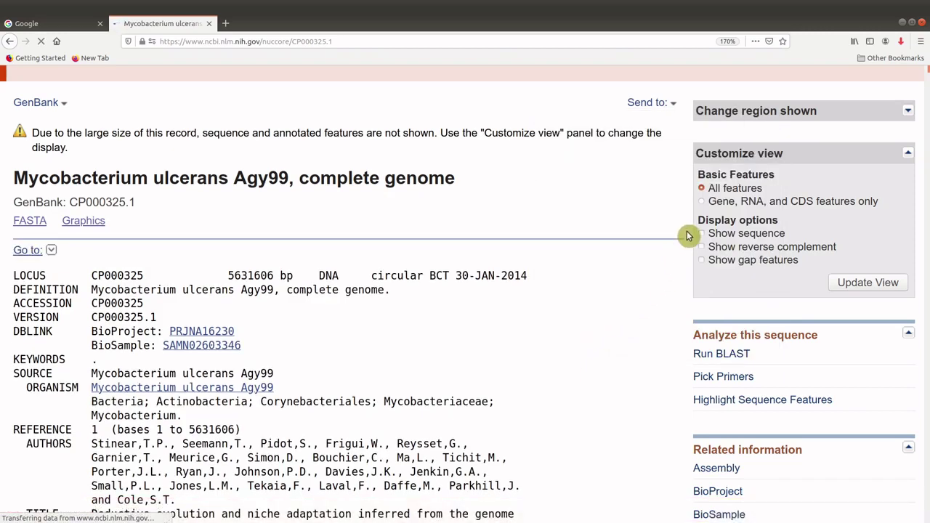
Save the record to the Desktop as Agy99.gb and confirm the 11.7 MB download finished.
{"action": "left_click", "coordinate": [397, 344]}
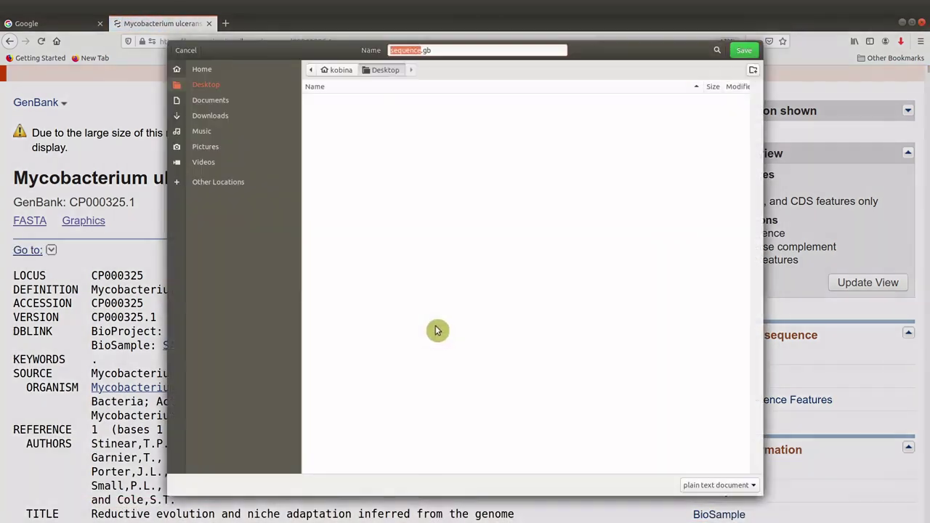
{"action": "type", "text": "Agyy"}
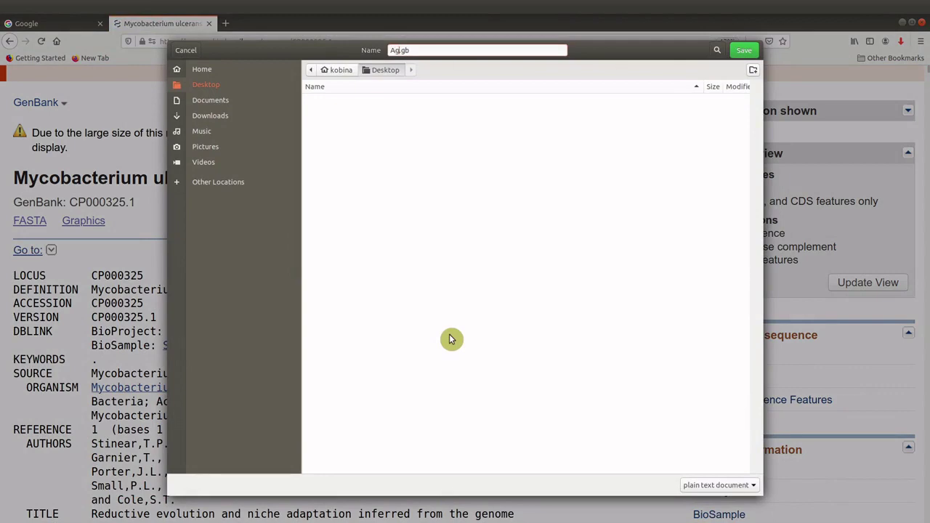
{"action": "key", "text": "BackSpace"}
{"action": "type", "text": "99"}
{"action": "left_click", "coordinate": [744, 50]}
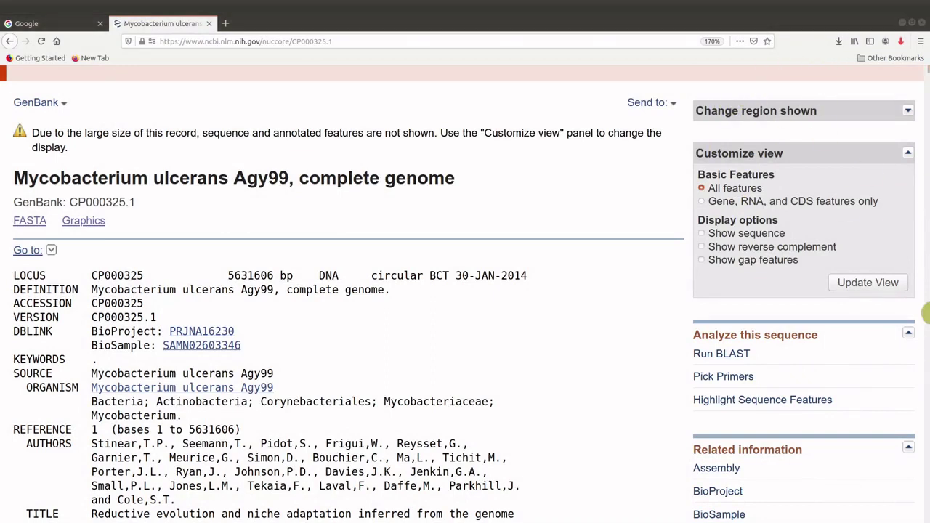
{"action": "left_click", "coordinate": [838, 42]}
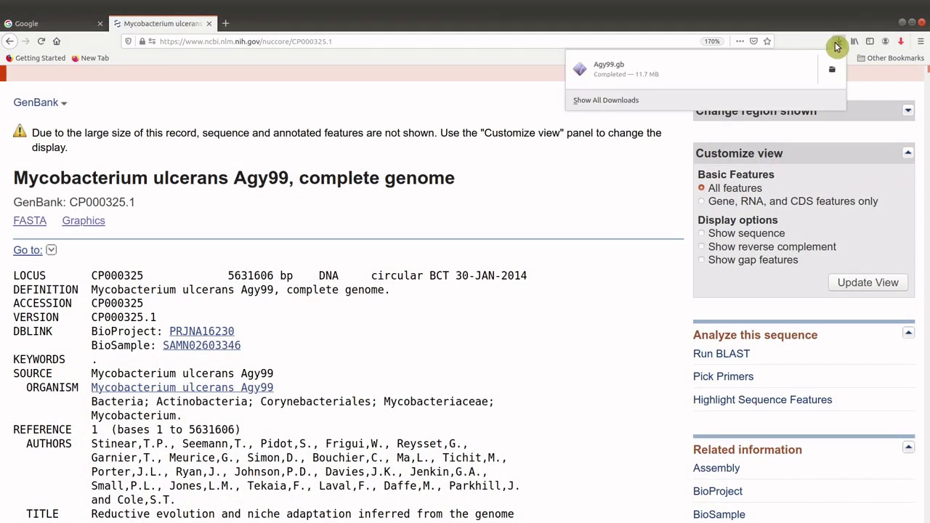
{"action": "left_click", "coordinate": [512, 204]}
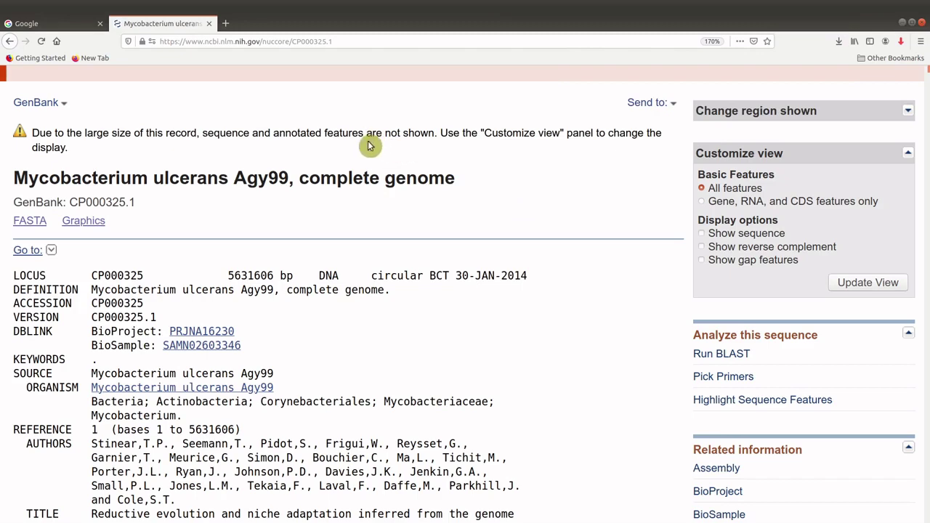
Search Google for CGVIEW and go to the CGView Server site.
{"action": "left_click", "coordinate": [68, 26]}
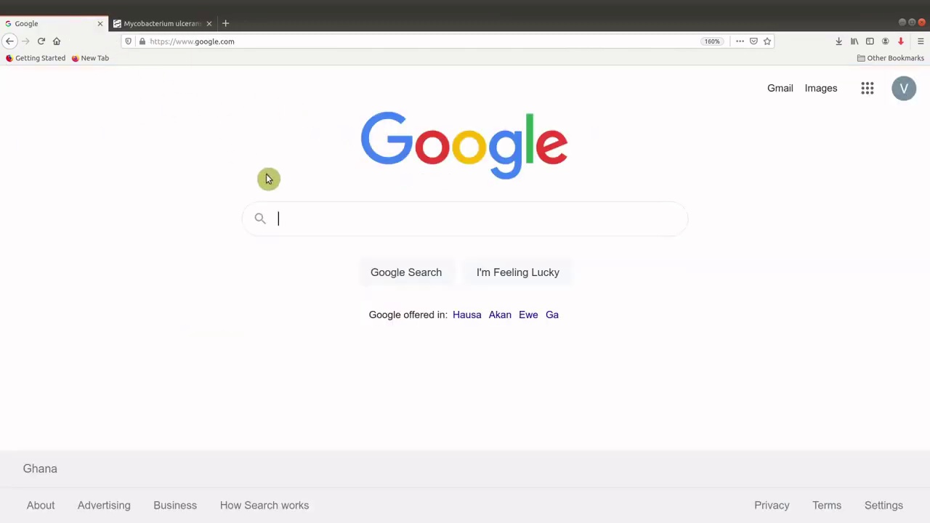
{"action": "left_click", "coordinate": [309, 208]}
{"action": "type", "text": "CGVIEW"}
{"action": "key", "text": "Return"}
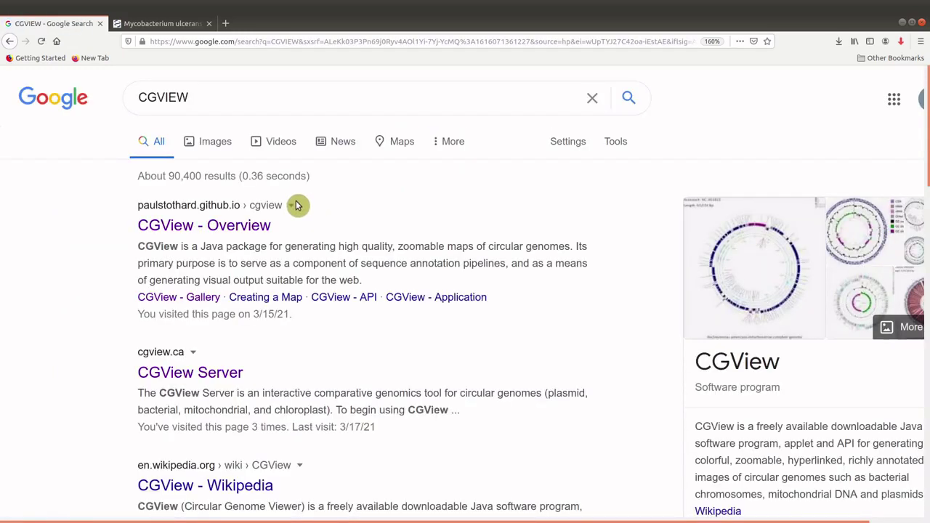
{"action": "left_click", "coordinate": [189, 383]}
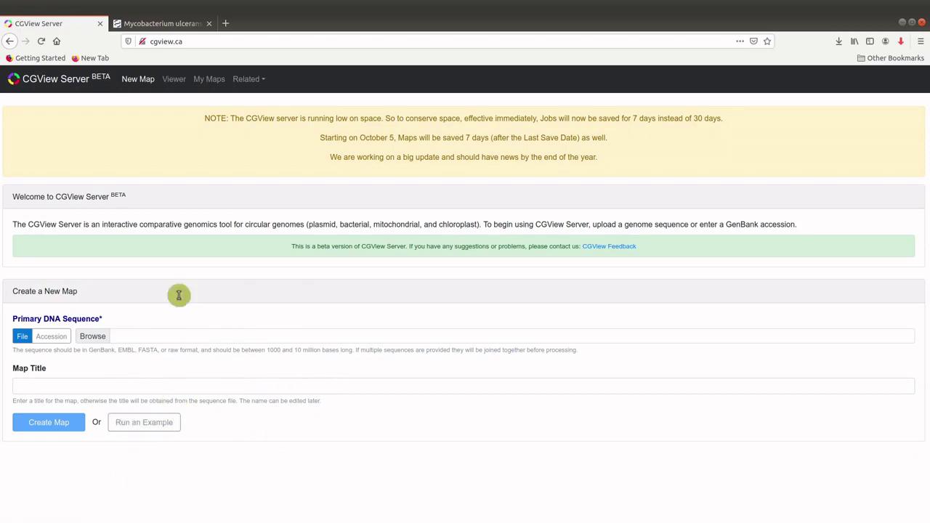
Upload Agy99.gb from the Desktop as the primary DNA sequence file.
{"action": "left_click", "coordinate": [172, 26]}
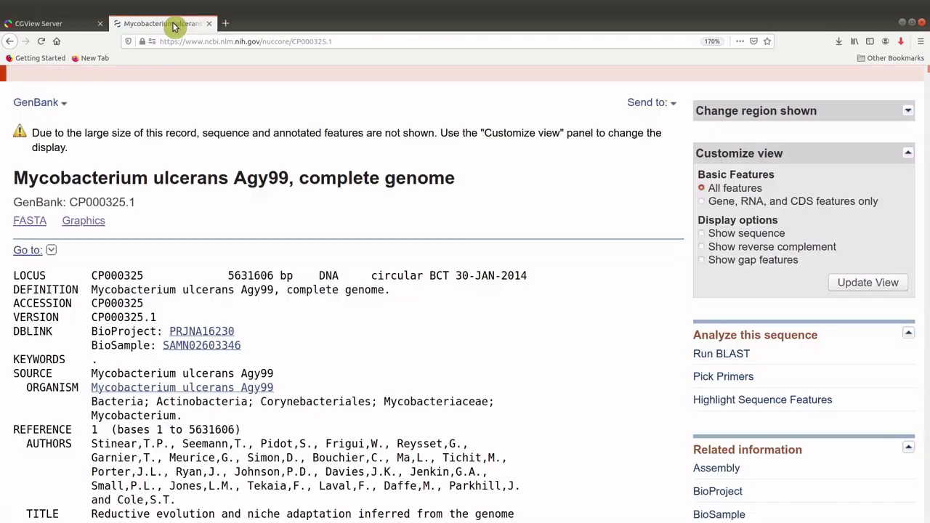
{"action": "left_click", "coordinate": [66, 28]}
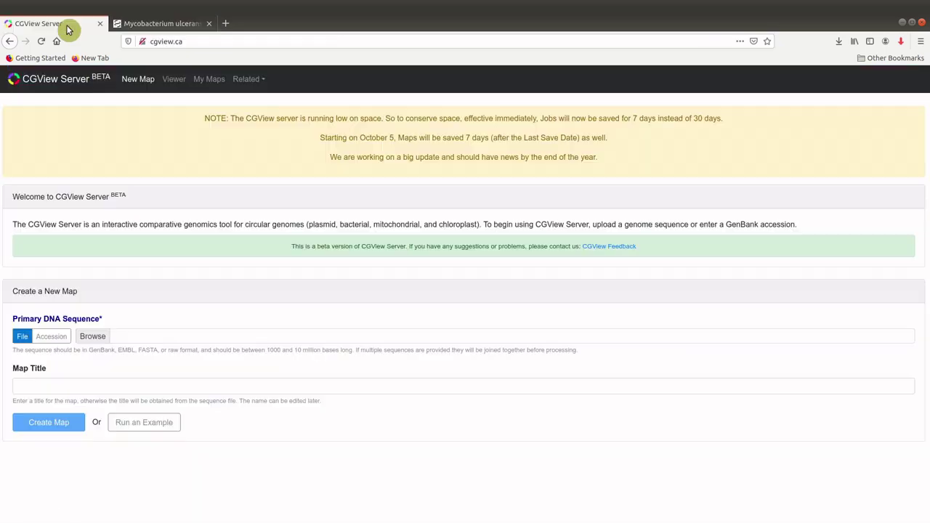
{"action": "left_click", "coordinate": [93, 336]}
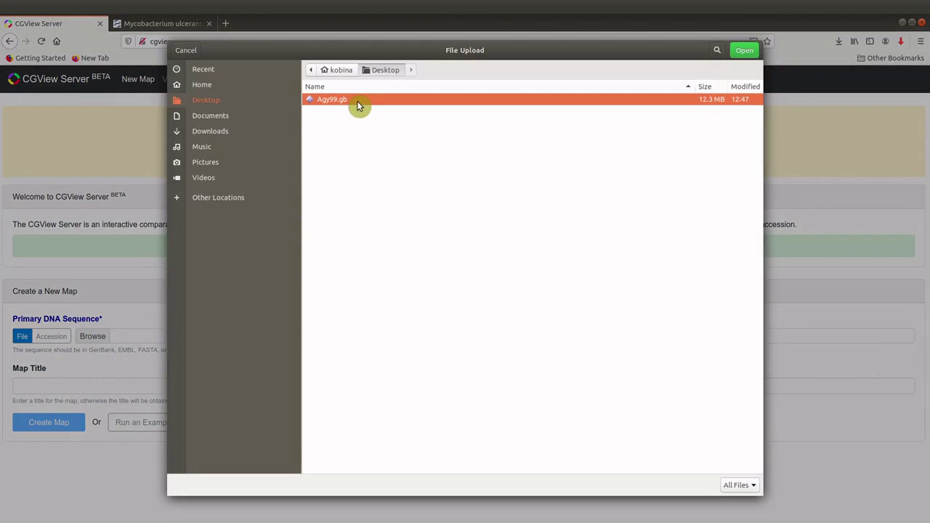
{"action": "left_click", "coordinate": [743, 51]}
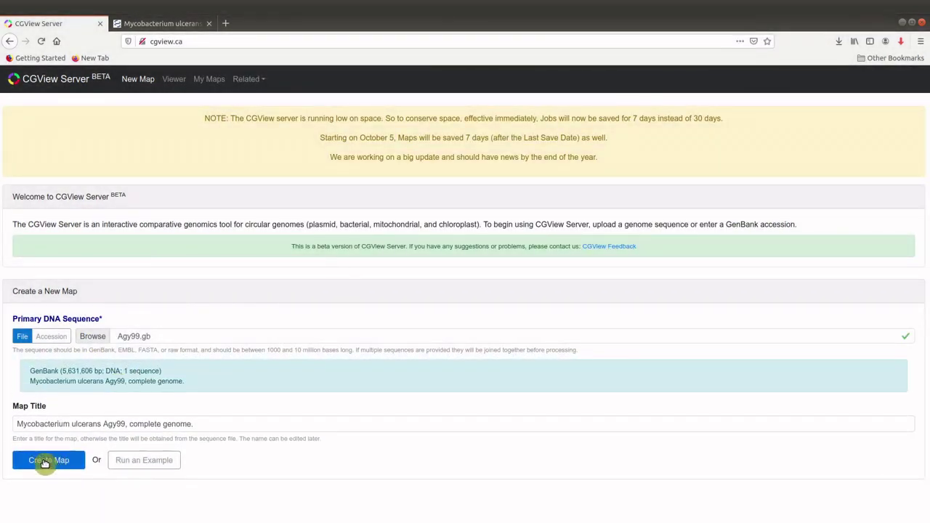
Build the map from Agy99.gb and wait for the labelled circular genome map with legend.
{"action": "left_click", "coordinate": [44, 463]}
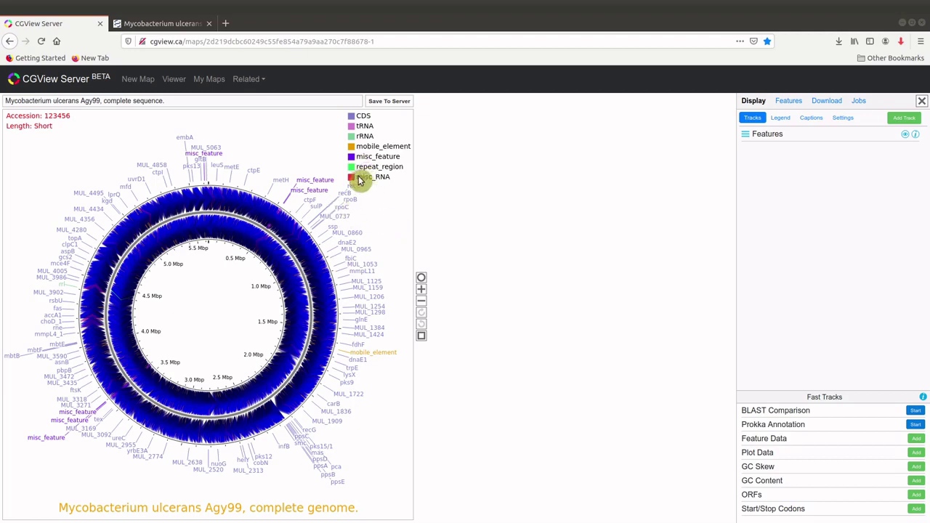
Inspect the tRNA and rRNA legend entries and the Features track settings.
{"action": "left_click", "coordinate": [360, 181]}
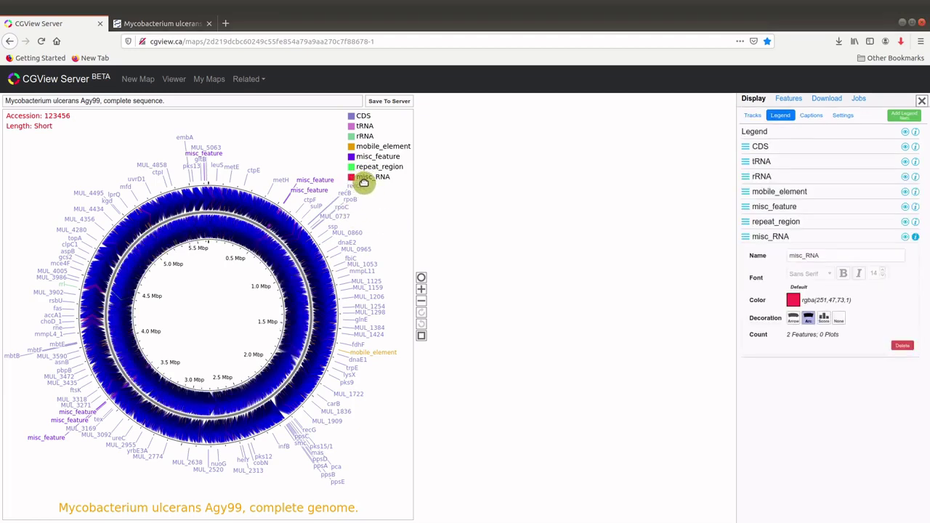
{"action": "left_click", "coordinate": [367, 137]}
{"action": "left_click", "coordinate": [369, 127]}
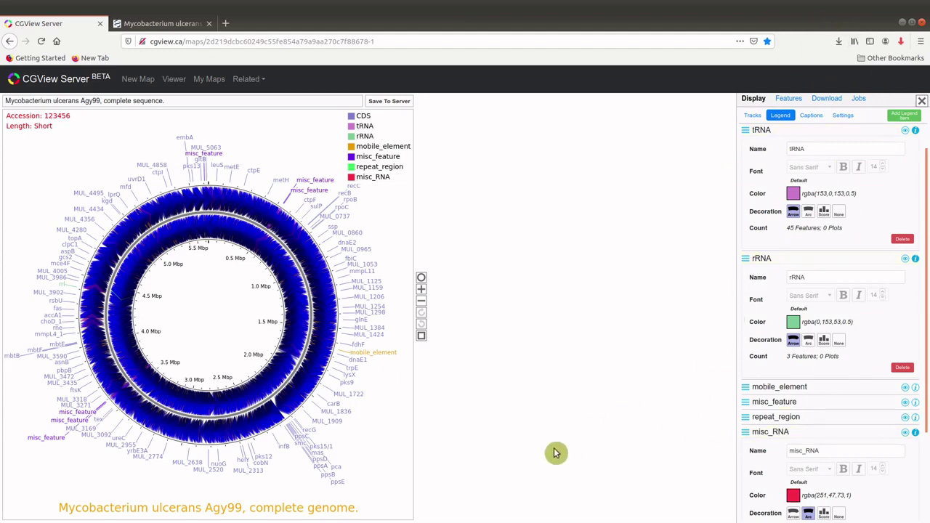
{"action": "left_click", "coordinate": [752, 114]}
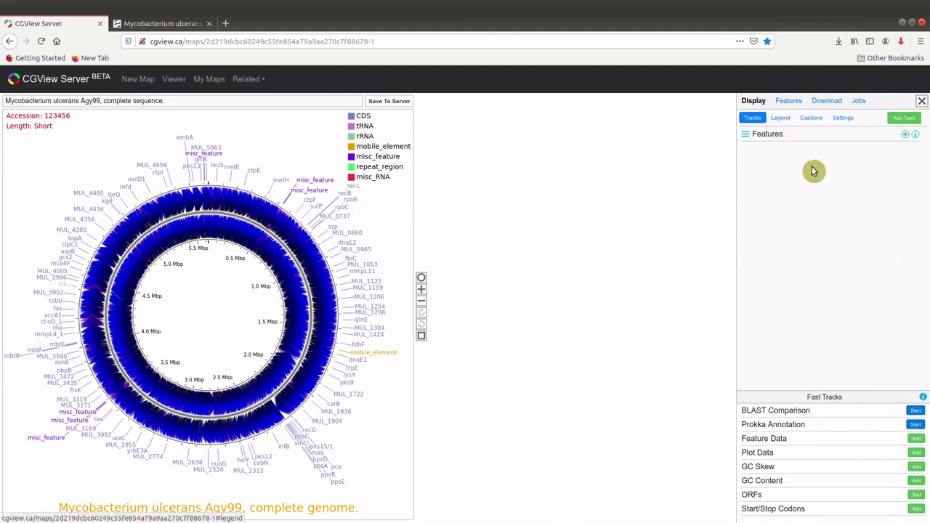
{"action": "left_click", "coordinate": [784, 120]}
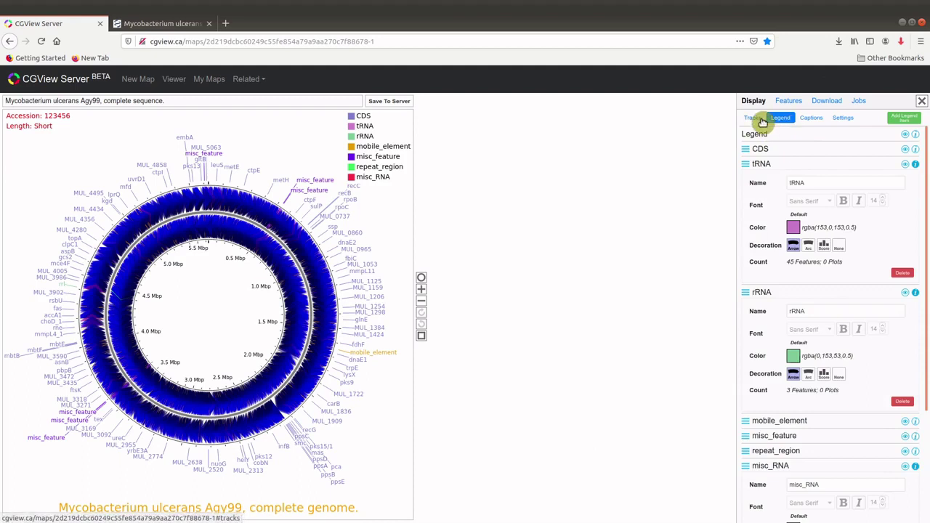
{"action": "left_click", "coordinate": [752, 118]}
{"action": "left_click", "coordinate": [743, 137]}
{"action": "left_click", "coordinate": [748, 136]}
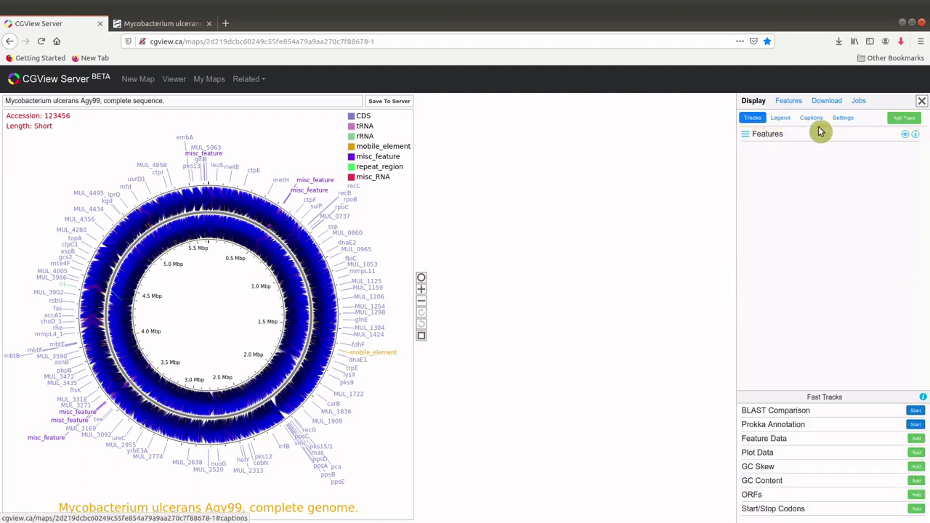
{"action": "left_click", "coordinate": [780, 118]}
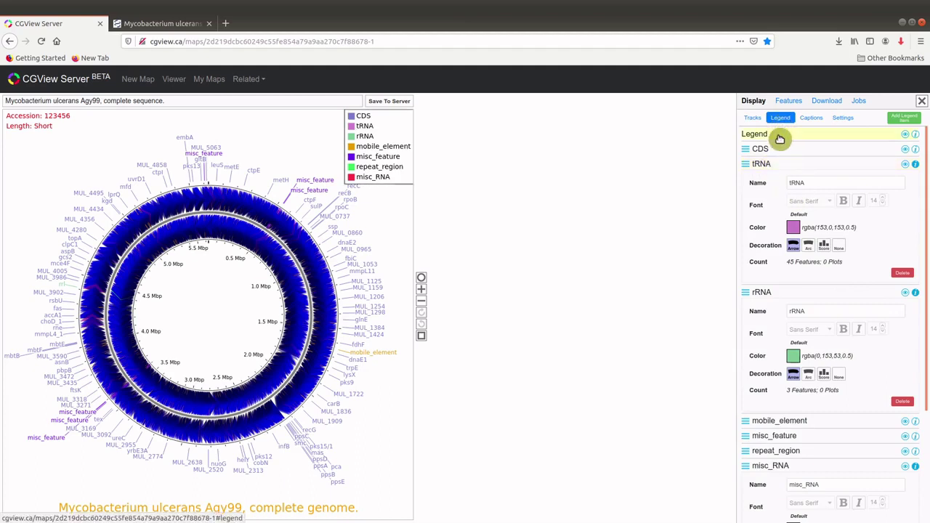
Hide tRNA, rRNA, misc_feature and misc_RNA, leaving CDS, mobile_element and repeat_region in the legend.
{"action": "left_click", "coordinate": [752, 163]}
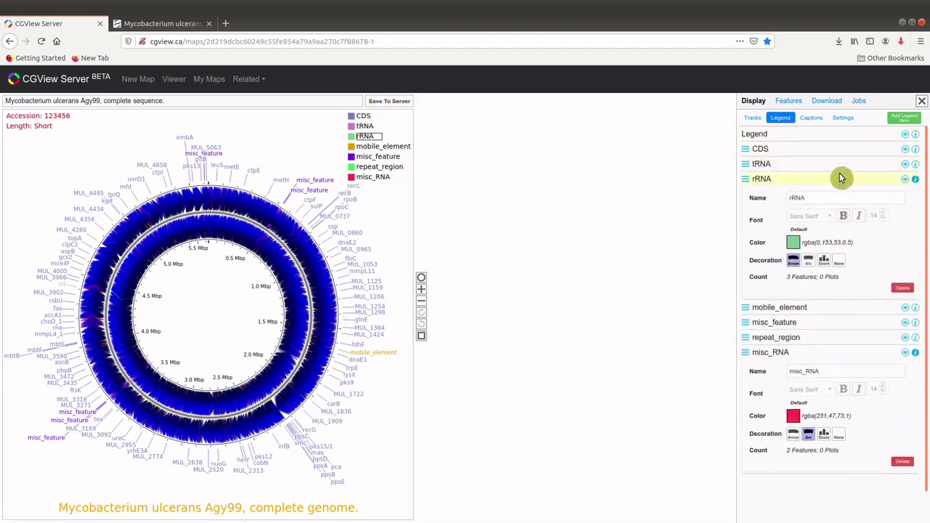
{"action": "left_click", "coordinate": [747, 178]}
{"action": "left_click", "coordinate": [746, 244]}
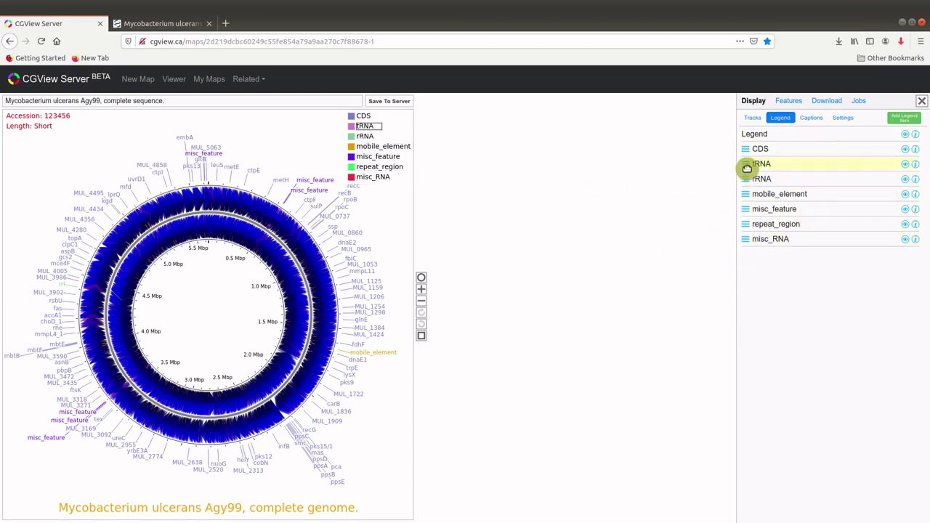
{"action": "left_click", "coordinate": [748, 166]}
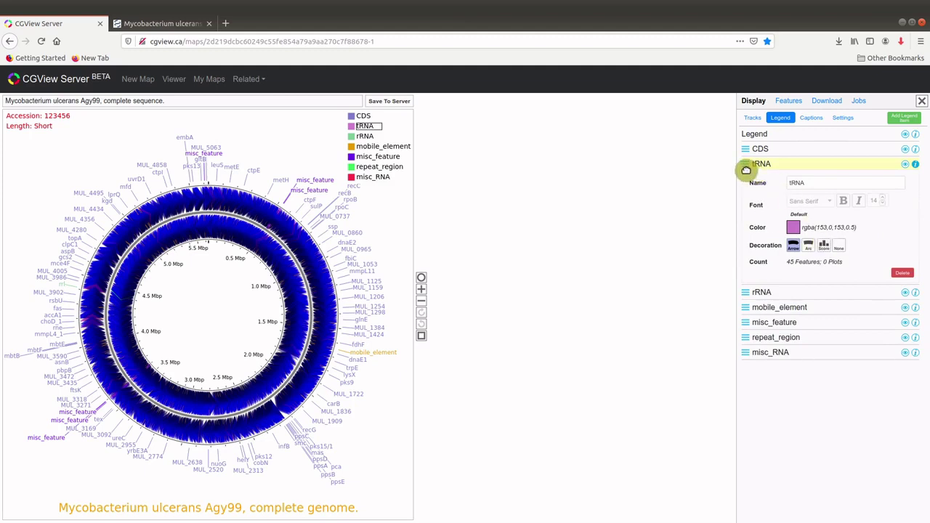
{"action": "left_click_drag", "start_coordinate": [745, 170], "coordinate": [849, 185]}
{"action": "left_click", "coordinate": [905, 165]}
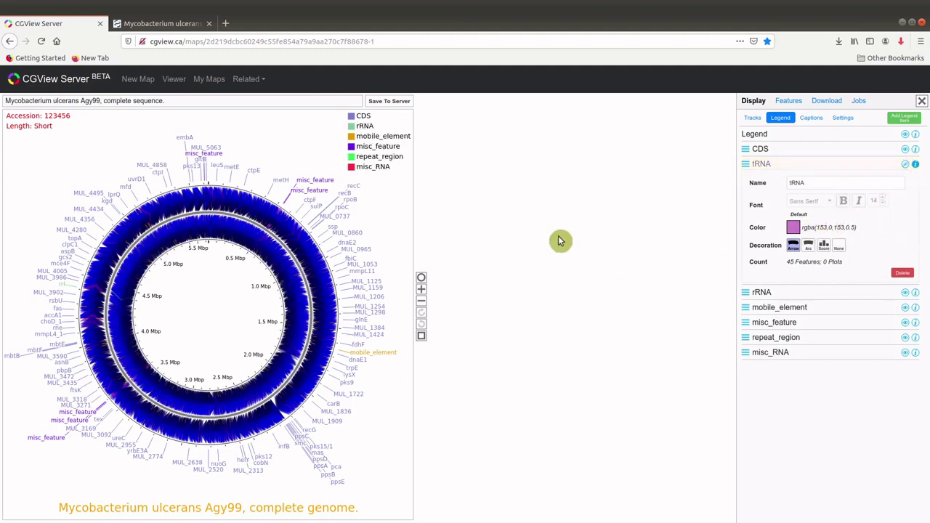
{"action": "left_click", "coordinate": [748, 165]}
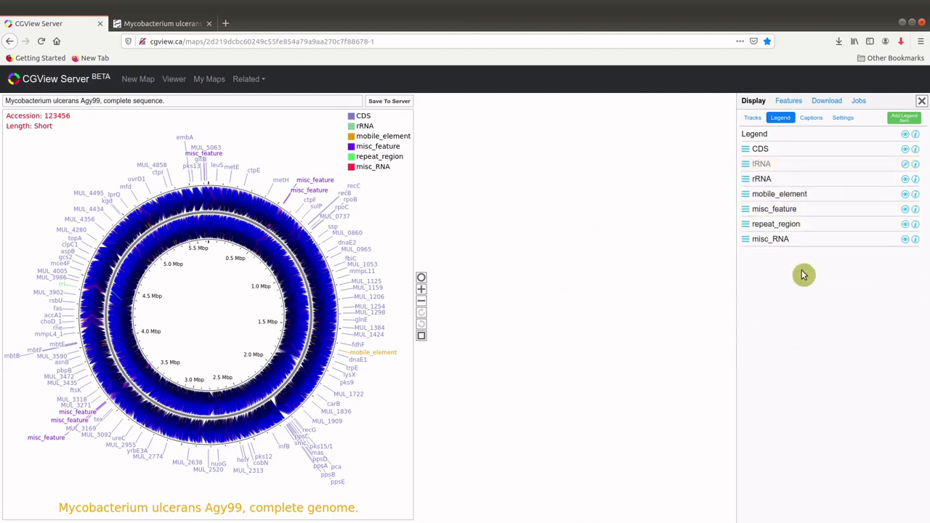
{"action": "left_click", "coordinate": [905, 180]}
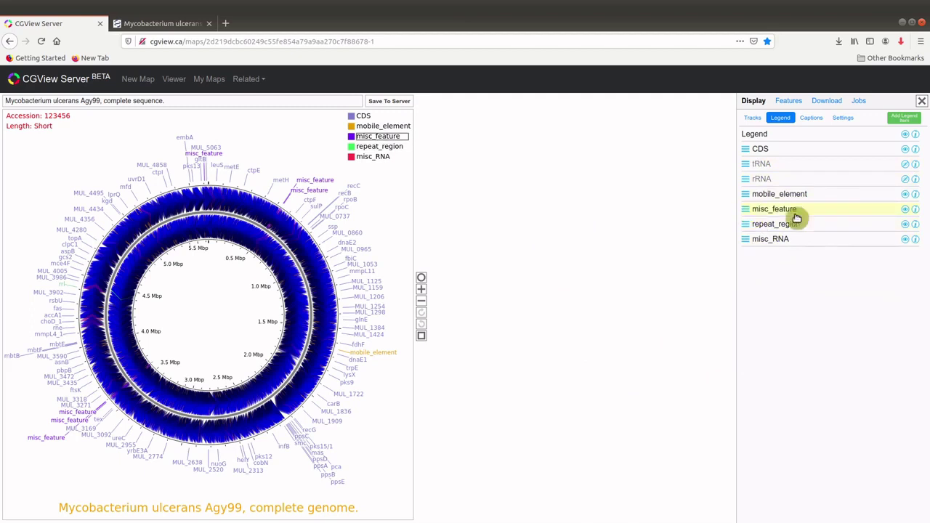
{"action": "left_click", "coordinate": [905, 209]}
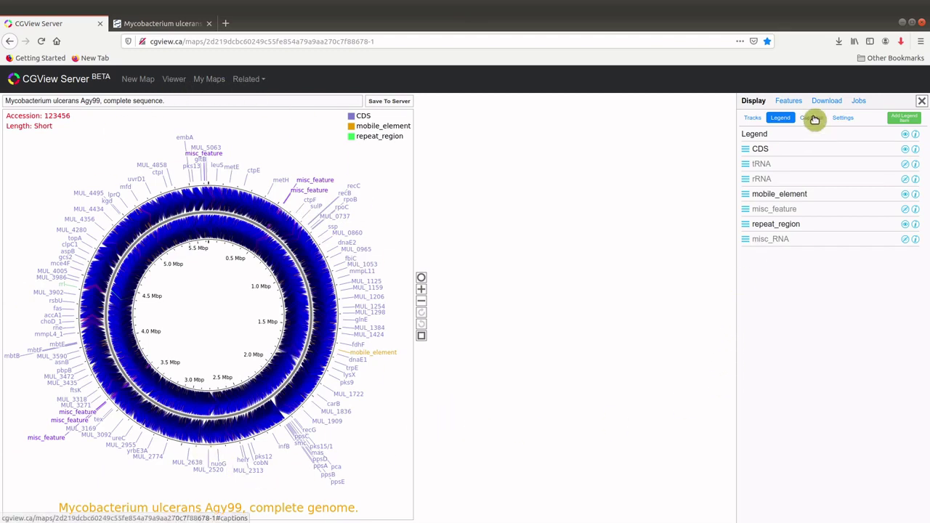
Switch the Labels setting Only Favorites to Yes in Display Settings.
{"action": "left_click", "coordinate": [843, 118]}
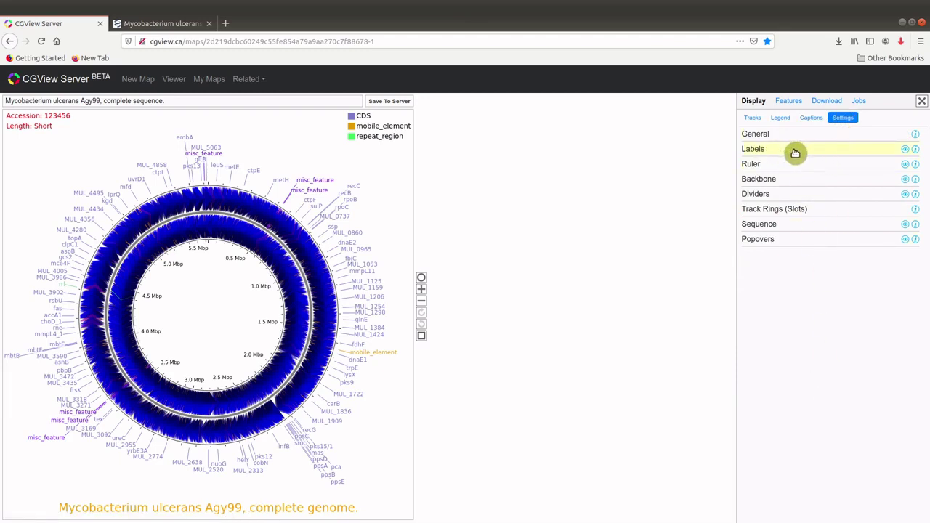
{"action": "left_click", "coordinate": [906, 152]}
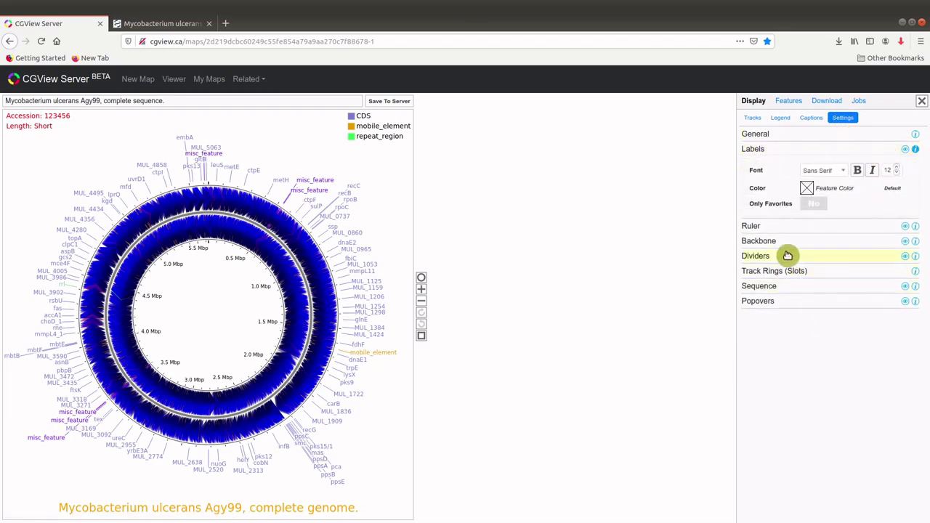
{"action": "left_click", "coordinate": [816, 206]}
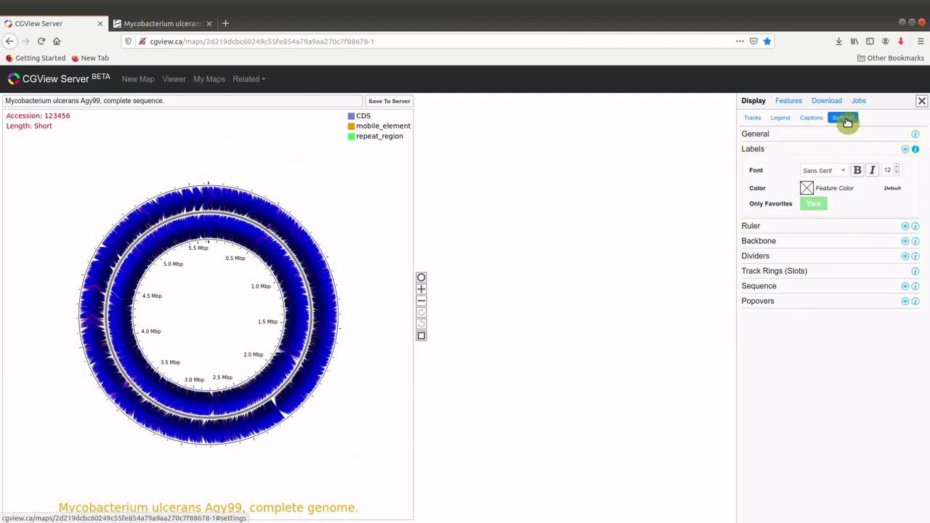
{"action": "left_click", "coordinate": [775, 148]}
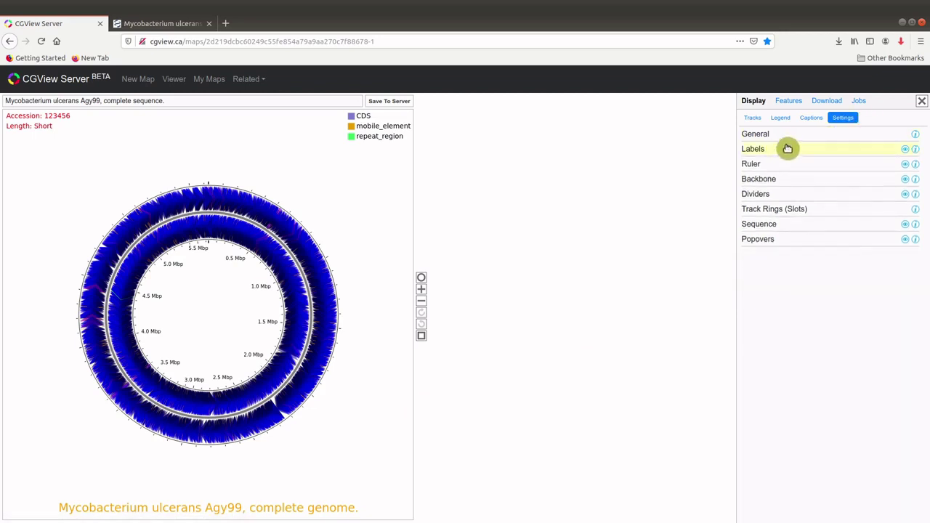
Search the Features table for metE and mark it as a favourite.
{"action": "left_click", "coordinate": [792, 103]}
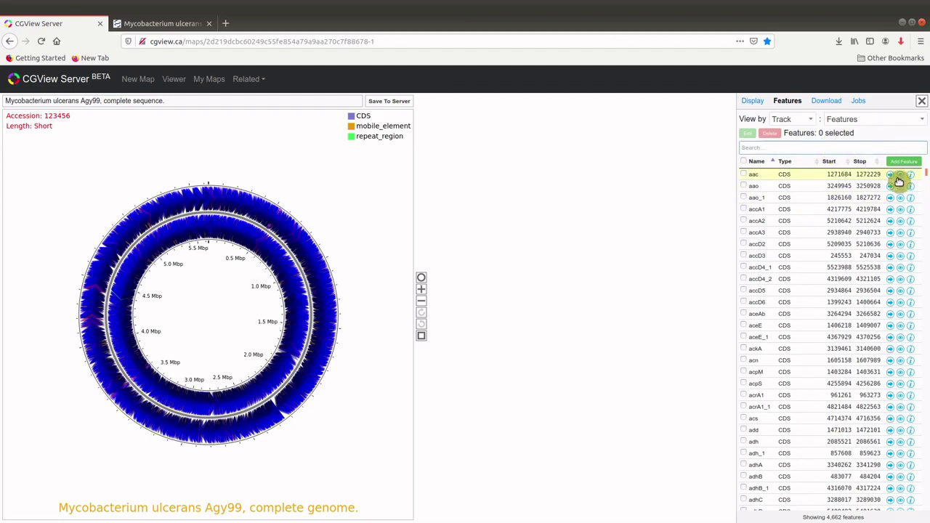
{"action": "type", "text": "met"}
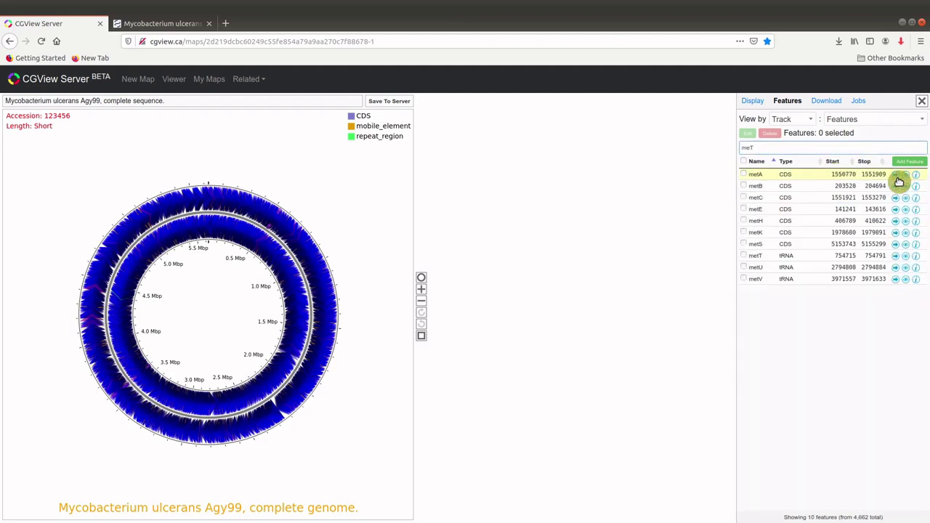
{"action": "key", "text": "BackSpace"}
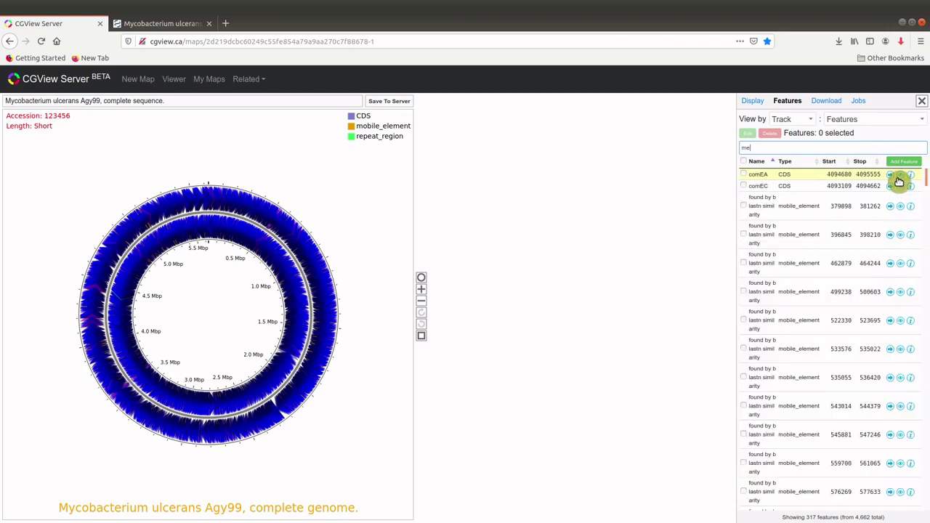
{"action": "type", "text": "te"}
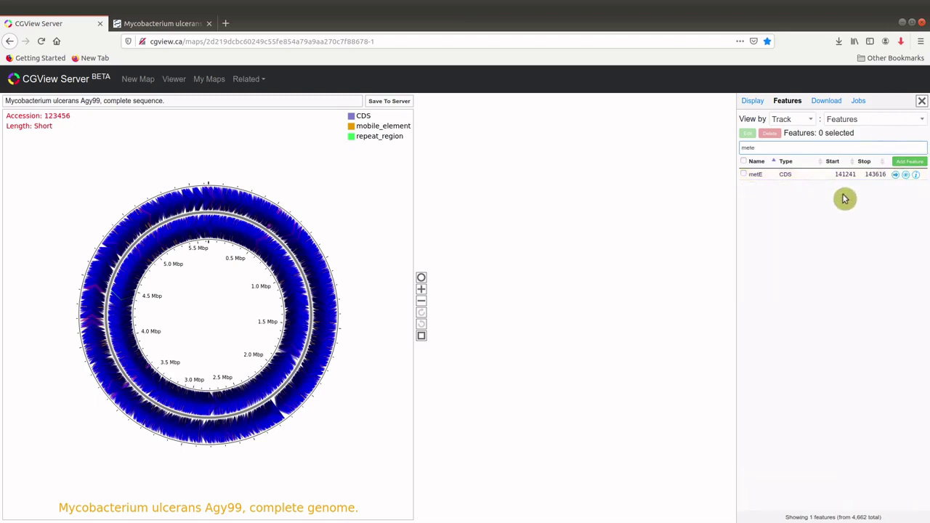
{"action": "left_click", "coordinate": [761, 176]}
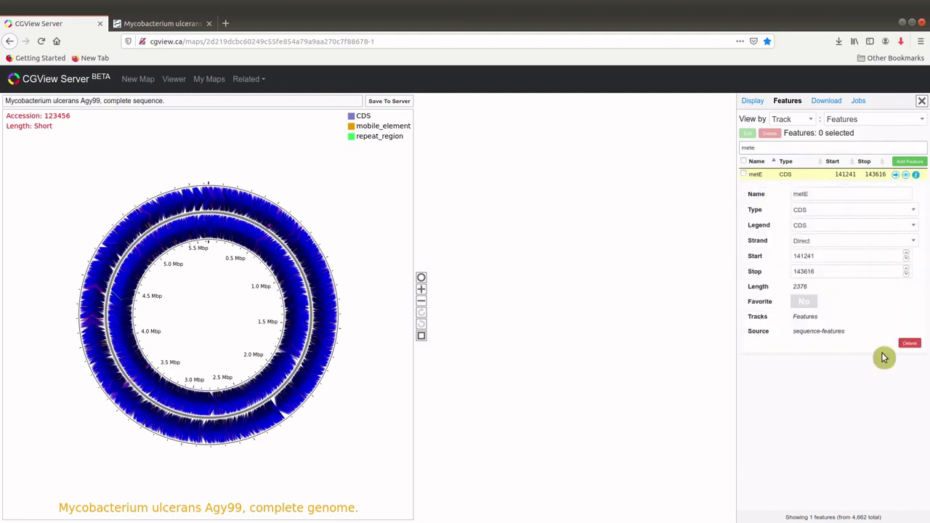
{"action": "left_click", "coordinate": [805, 300]}
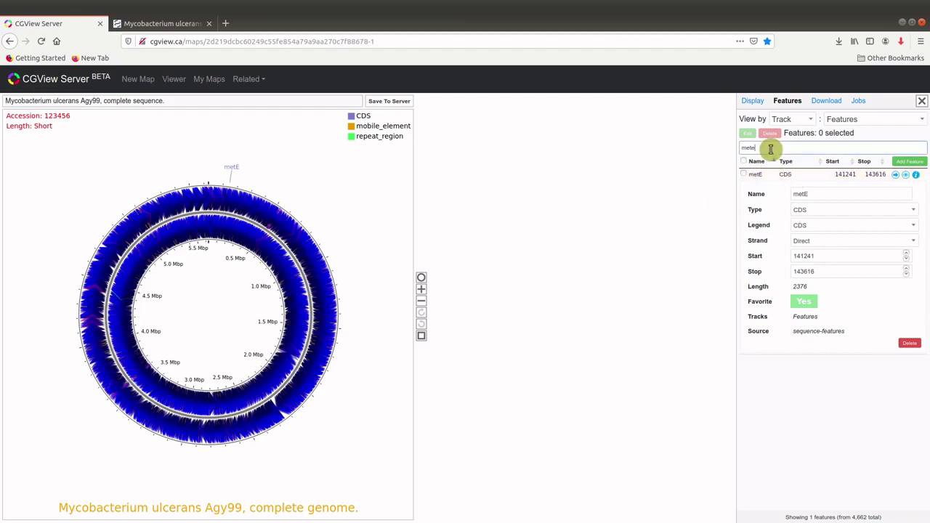
Look up adh, mark grpE as a favourite, and clear the feature search.
{"action": "key", "text": "BackSpace"}
{"action": "key", "text": "BackSpace"}
{"action": "key", "text": "BackSpace"}
{"action": "key", "text": "BackSpace"}
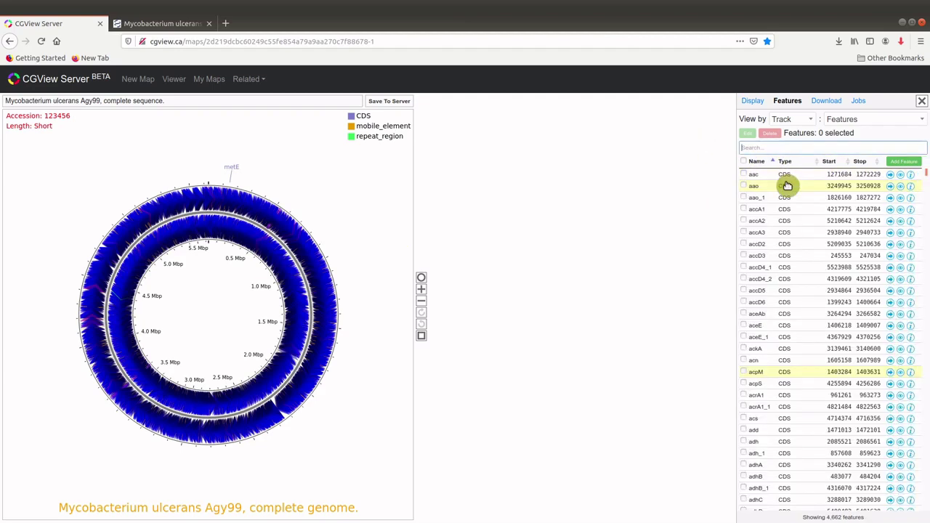
{"action": "type", "text": "adh"}
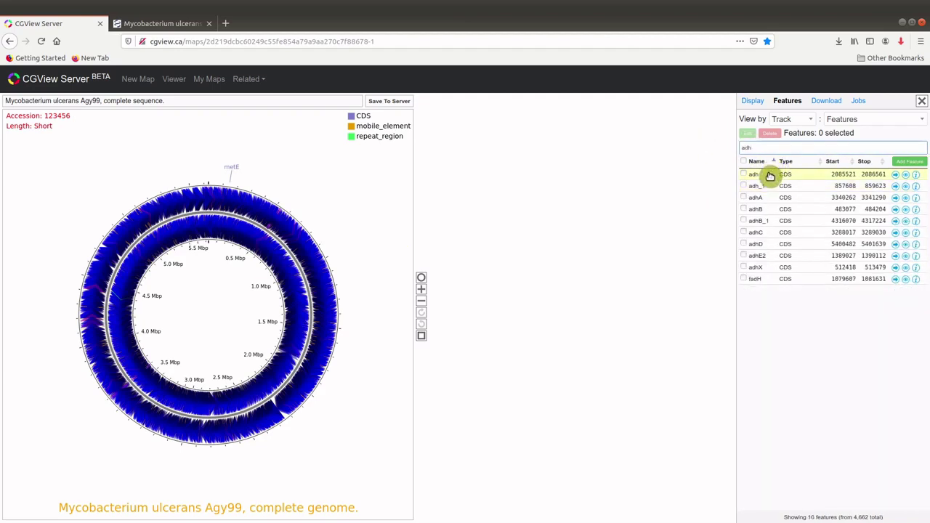
{"action": "left_click", "coordinate": [769, 176]}
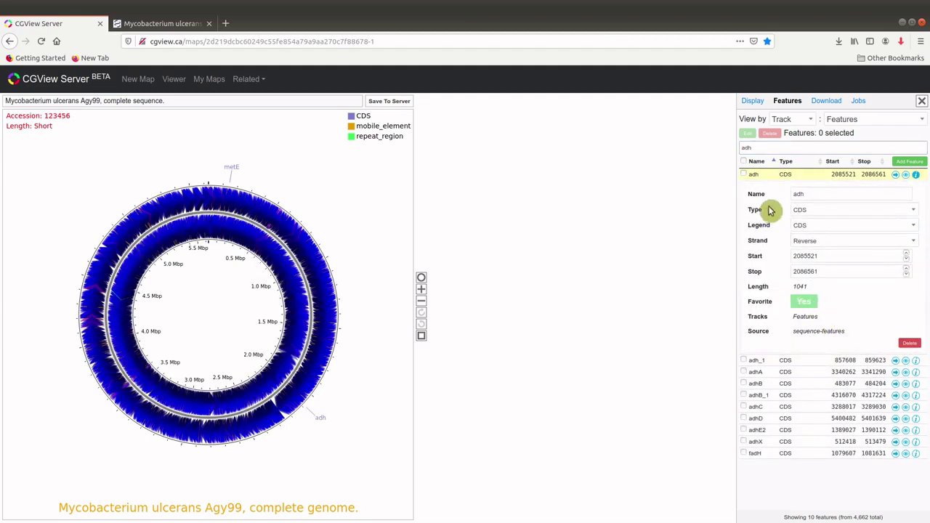
{"action": "left_click_drag", "start_coordinate": [767, 147], "coordinate": [715, 148]}
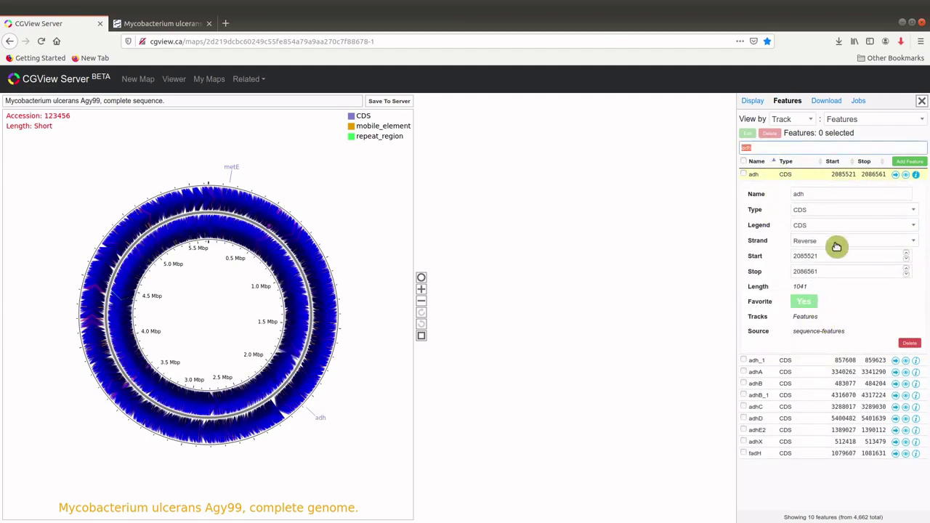
{"action": "type", "text": "grpe"}
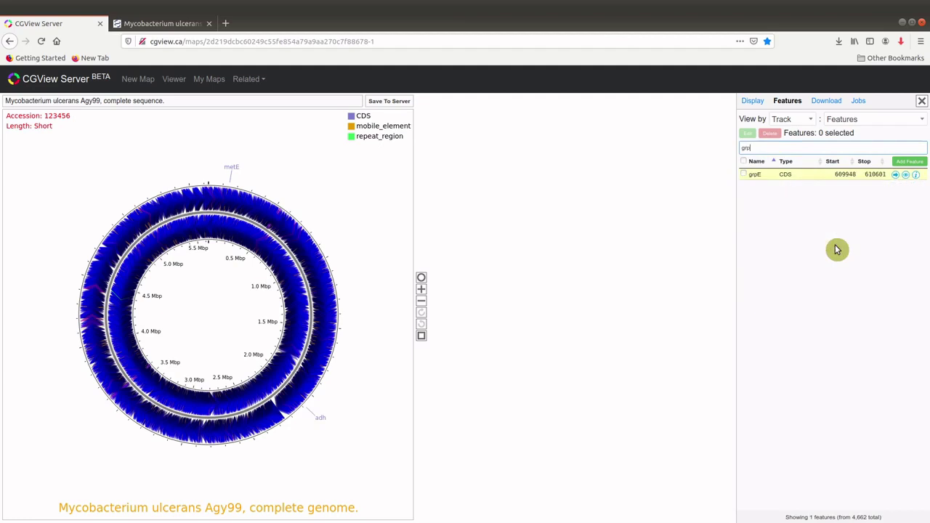
{"action": "left_click", "coordinate": [817, 175]}
{"action": "left_click", "coordinate": [807, 306]}
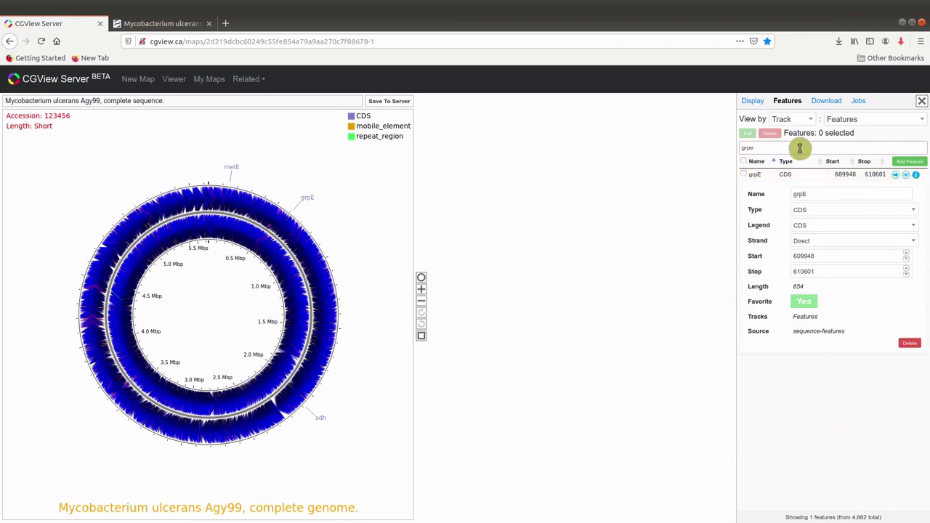
{"action": "left_click", "coordinate": [756, 148]}
{"action": "double_click", "coordinate": [757, 147]}
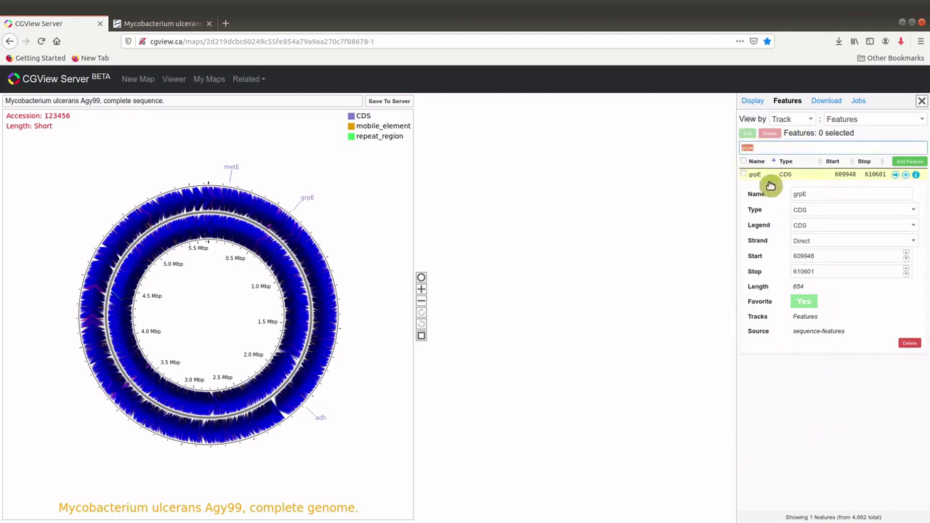
{"action": "key", "text": "BackSpace"}
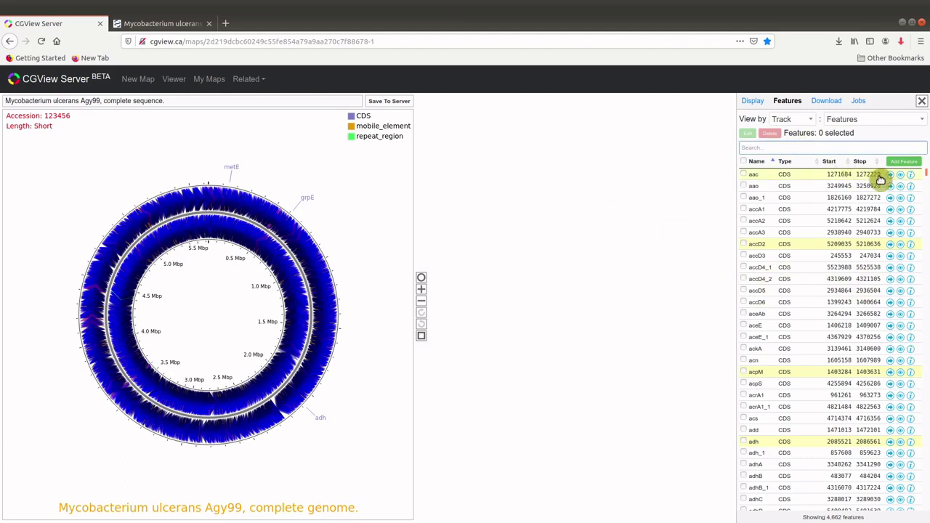
Find the mobile_element at 2621241–2622606 via search '2606' and mark it a favourite.
{"action": "type", "text": "mobile"}
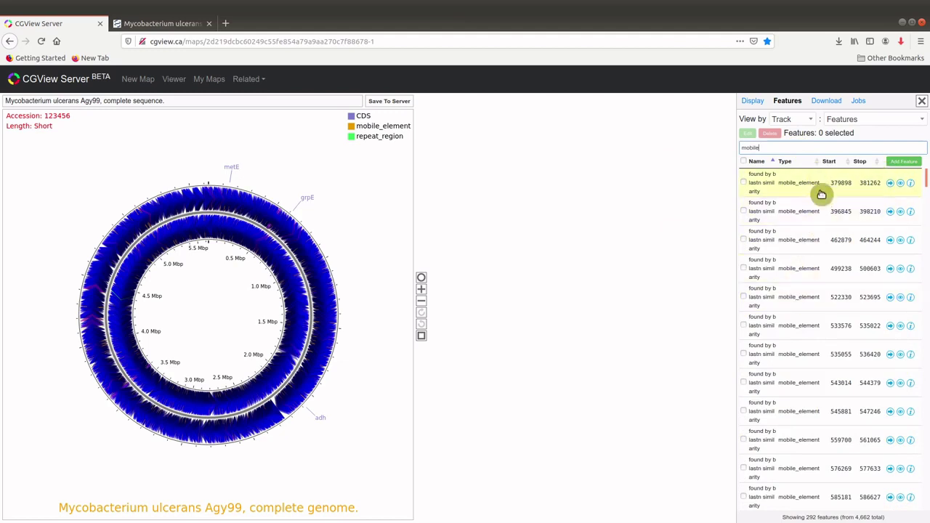
{"action": "scroll", "coordinate": [799, 438], "scroll_direction": "down", "scroll_amount": 5}
{"action": "scroll", "coordinate": [799, 448], "scroll_direction": "up", "scroll_amount": 5}
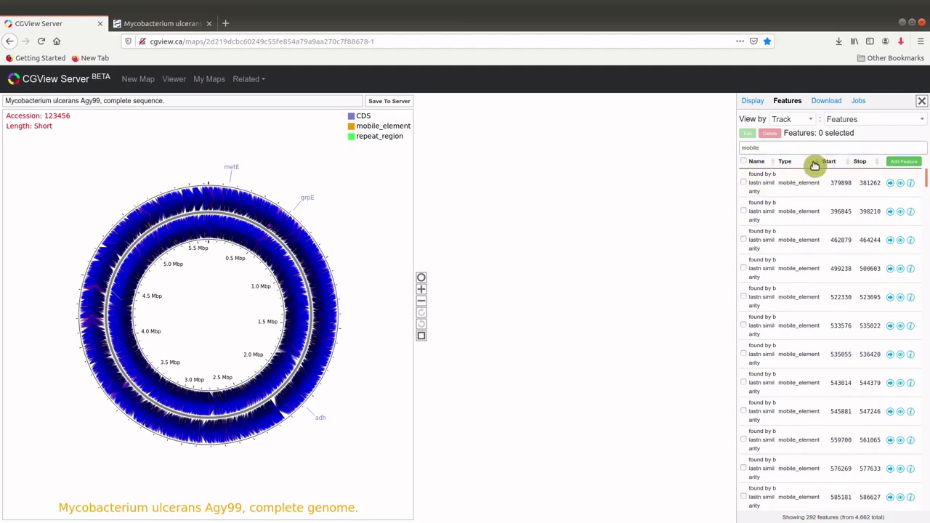
{"action": "left_click", "coordinate": [818, 162]}
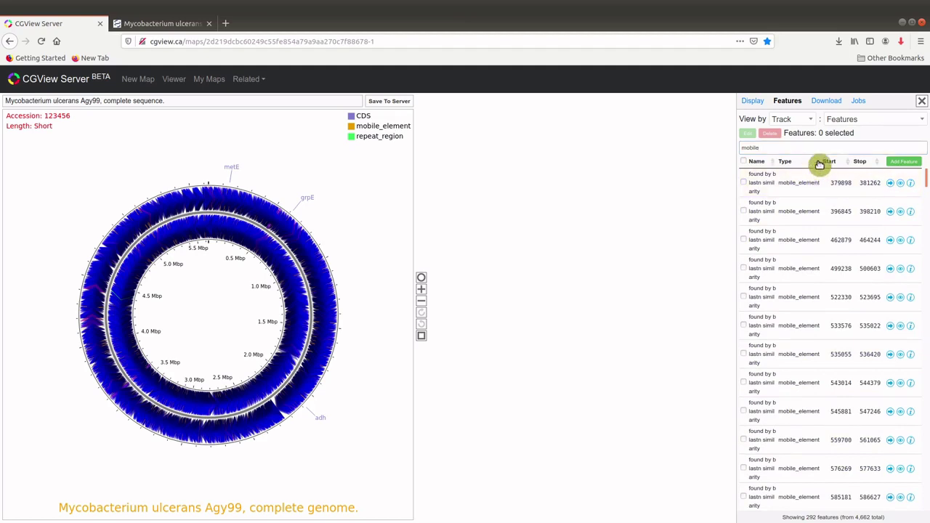
{"action": "double_click", "coordinate": [768, 147]}
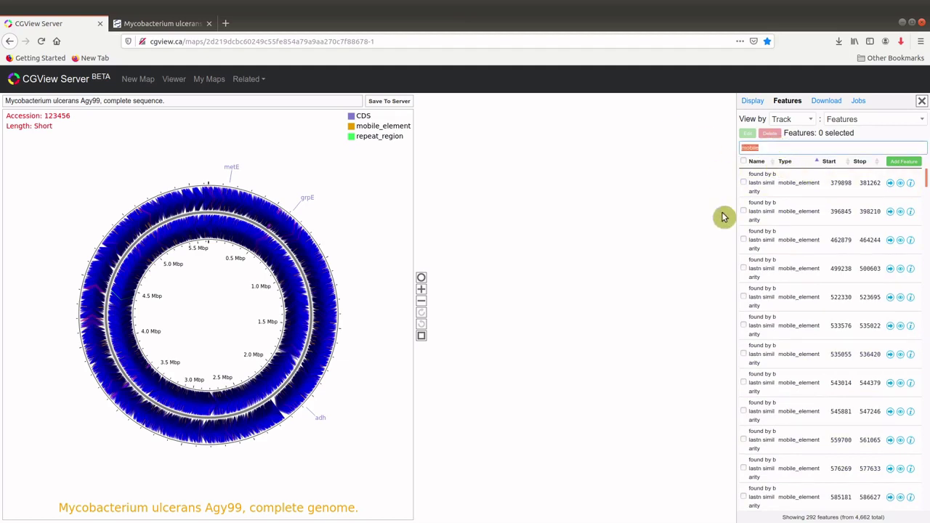
{"action": "key", "text": "BackSpace"}
{"action": "type", "text": "2606"}
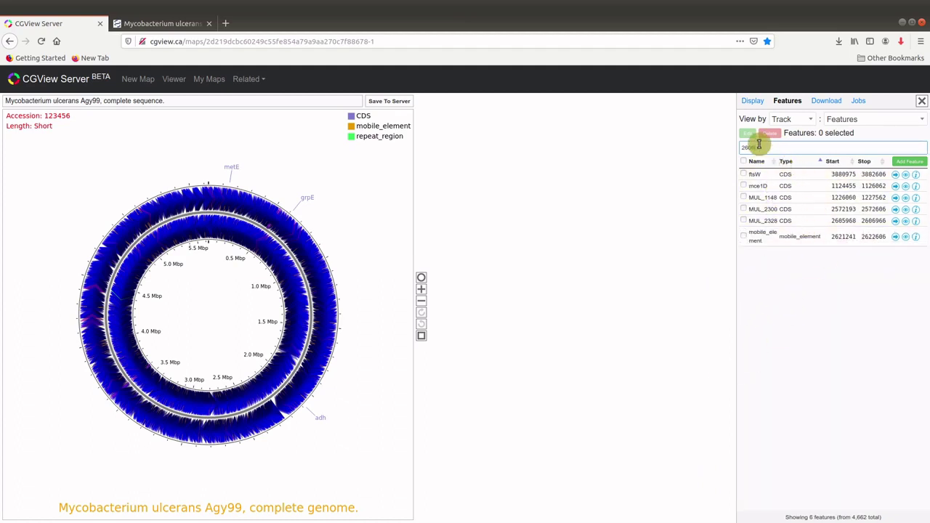
{"action": "left_click_drag", "start_coordinate": [758, 147], "coordinate": [724, 141]}
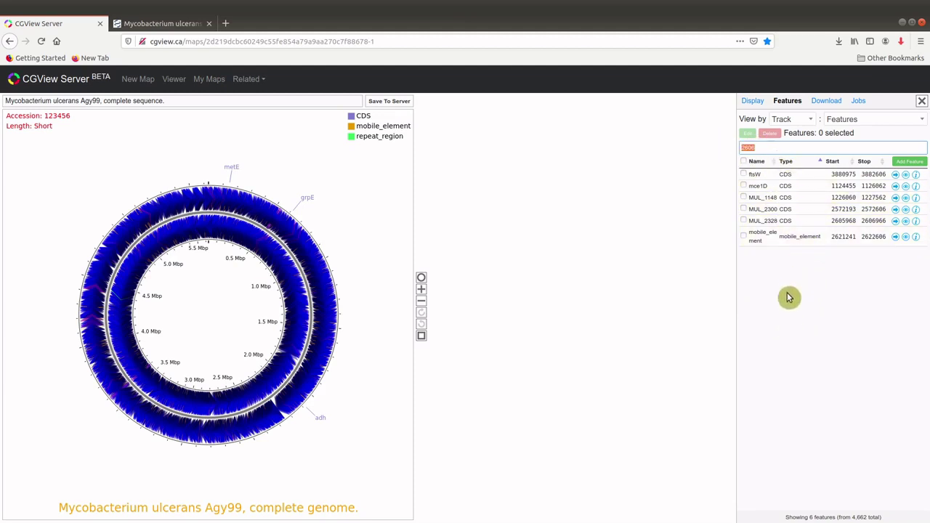
{"action": "left_click", "coordinate": [799, 239]}
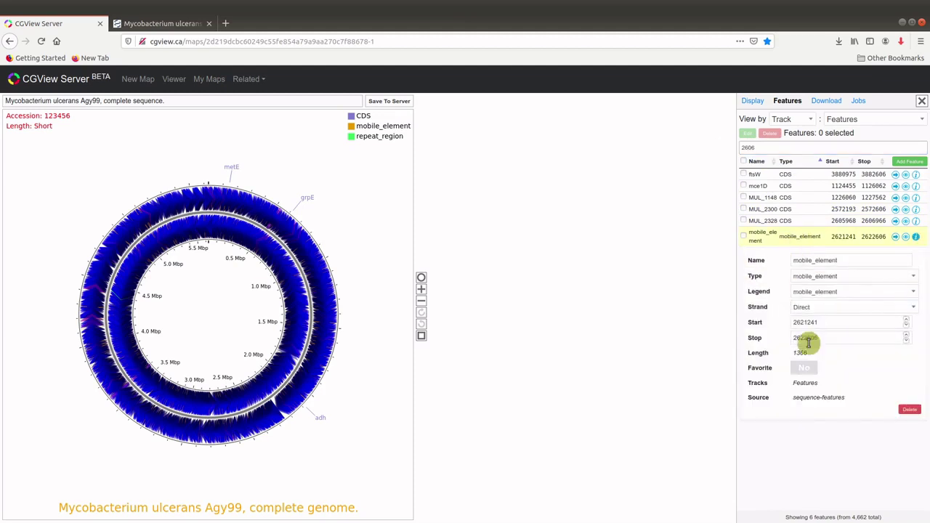
{"action": "left_click", "coordinate": [804, 368]}
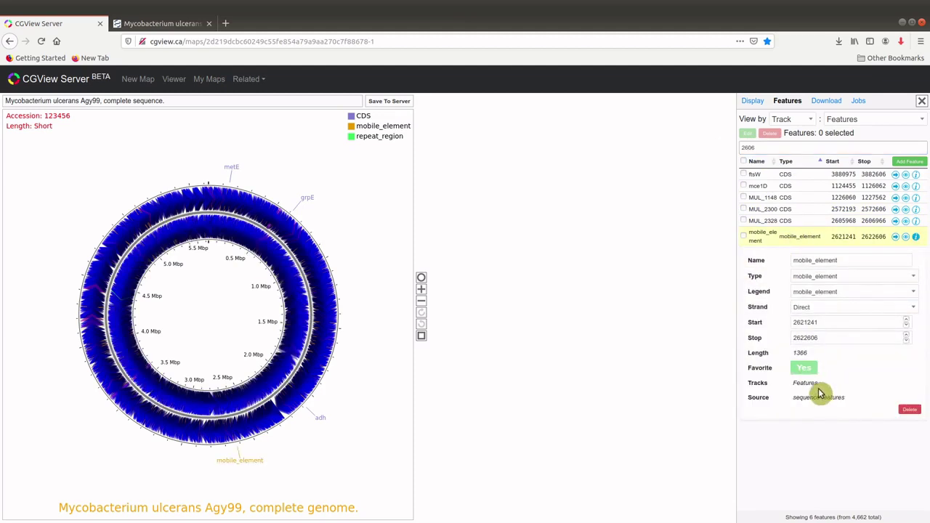
Search '2404' and mark the mobile_element at 3240489–3241854 as a favourite.
{"action": "double_click", "coordinate": [775, 147]}
{"action": "type", "text": "2404"}
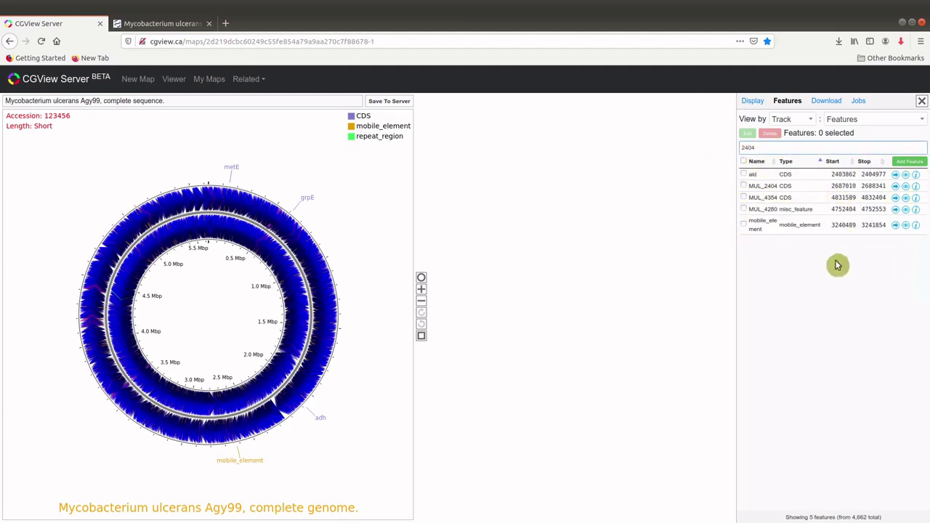
{"action": "left_click", "coordinate": [799, 229]}
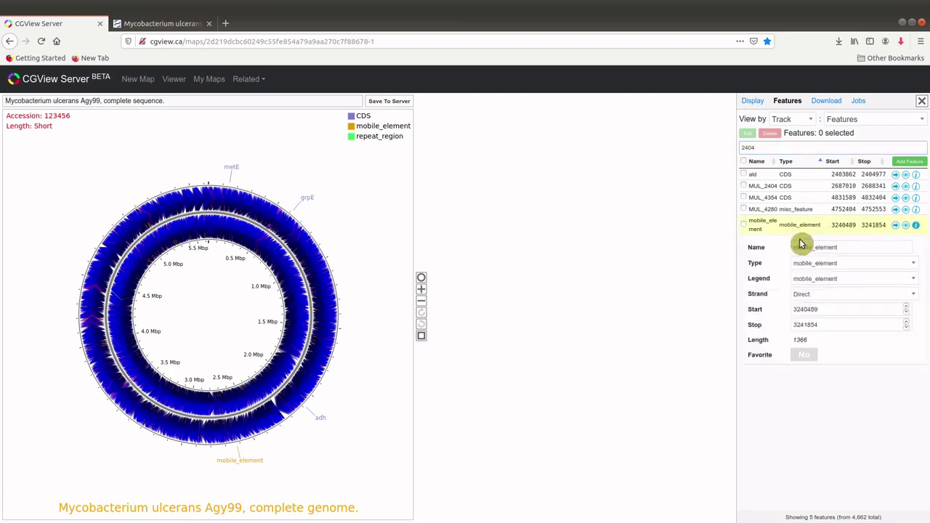
{"action": "left_click", "coordinate": [805, 355]}
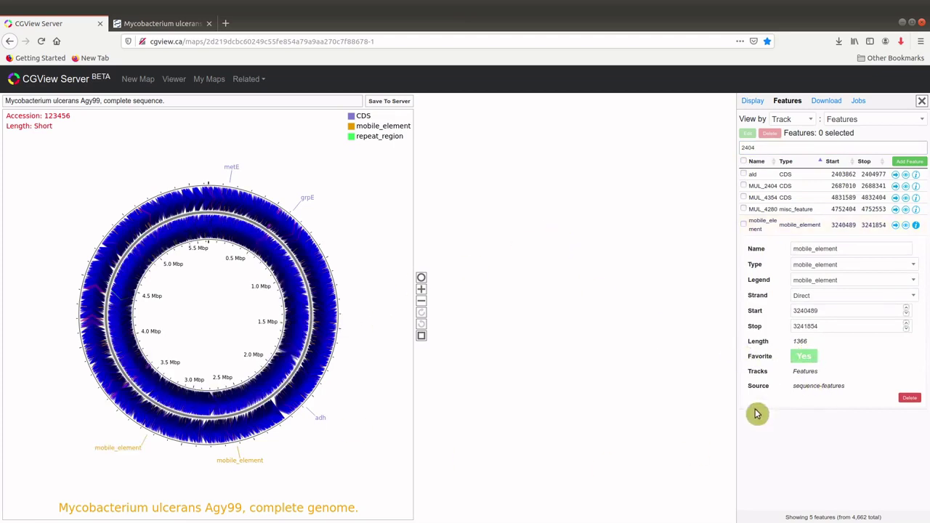
{"action": "left_click_drag", "start_coordinate": [768, 147], "coordinate": [738, 147]}
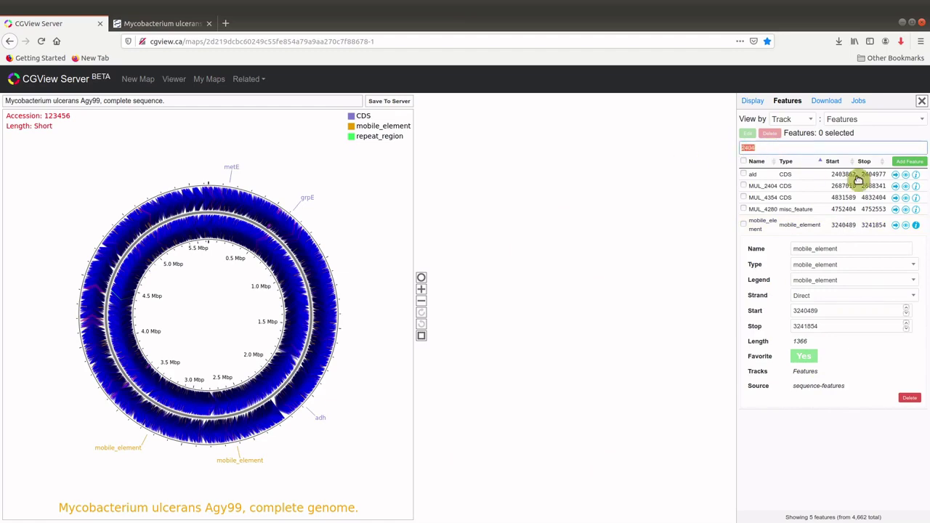
Filter features by 'rep', favorite the repeat_regions at 491640–491697 and 5310775–5310855, then clear the filter.
{"action": "key", "text": "BackSpace"}
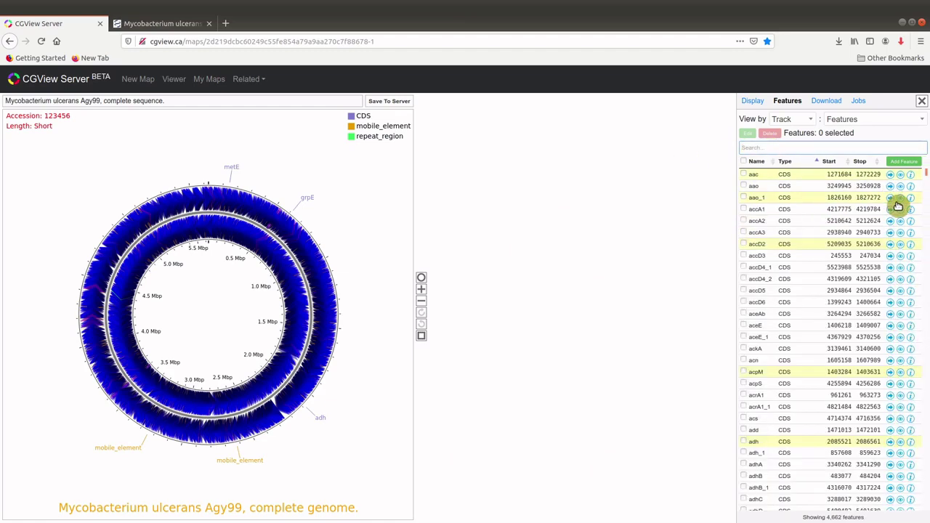
{"action": "type", "text": "repeat"}
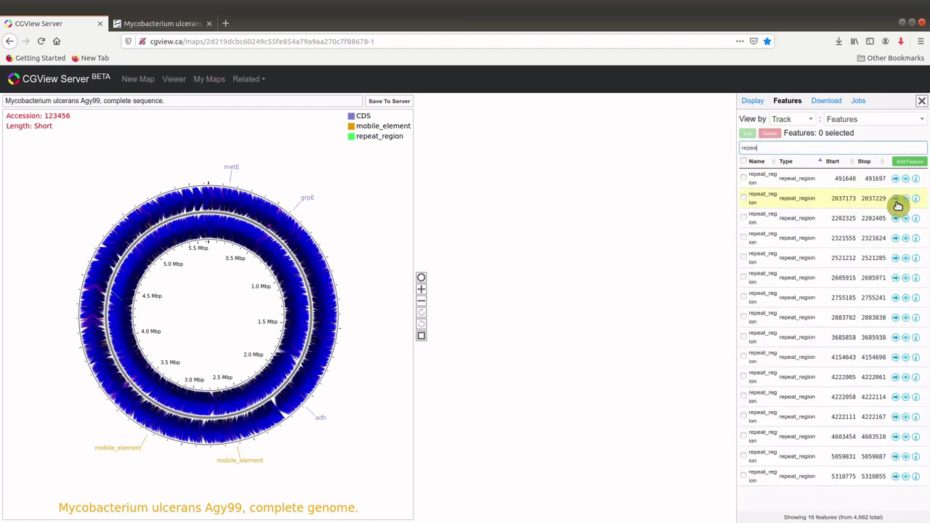
{"action": "left_click", "coordinate": [794, 186]}
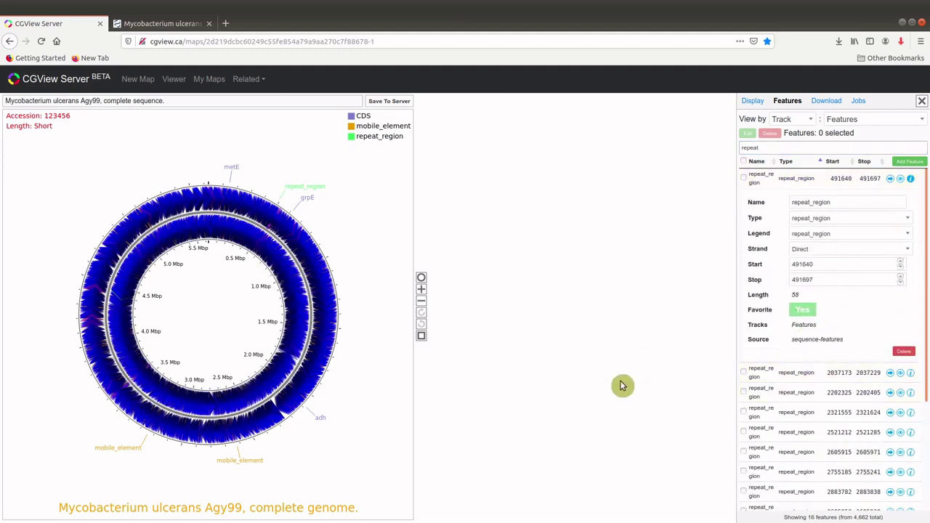
{"action": "left_click", "coordinate": [798, 180]}
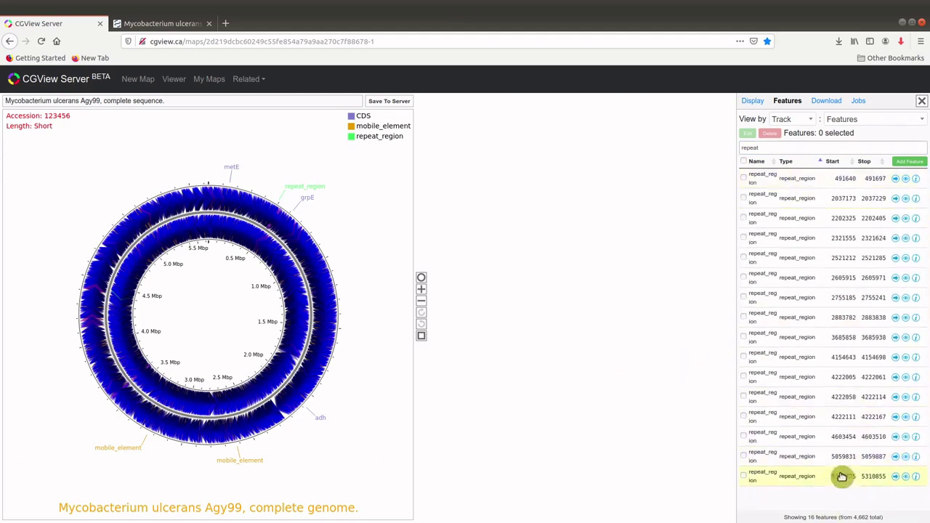
{"action": "left_click", "coordinate": [805, 476]}
{"action": "scroll", "coordinate": [810, 479], "scroll_direction": "down", "scroll_amount": 2}
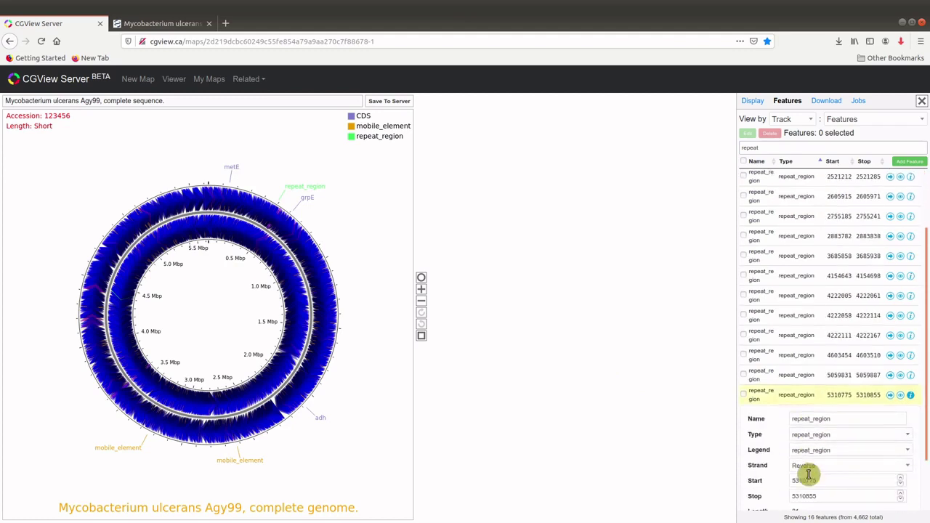
{"action": "scroll", "coordinate": [810, 436], "scroll_direction": "down", "scroll_amount": 2}
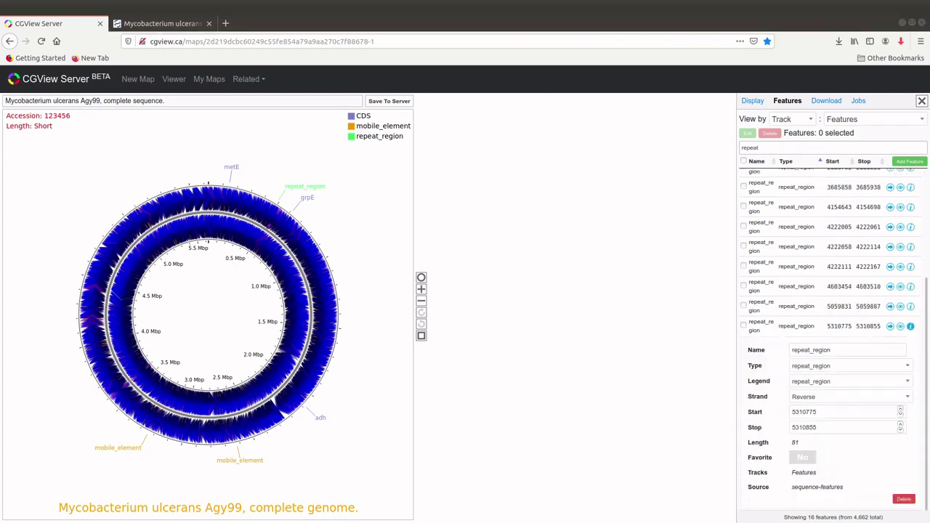
{"action": "left_click", "coordinate": [803, 460]}
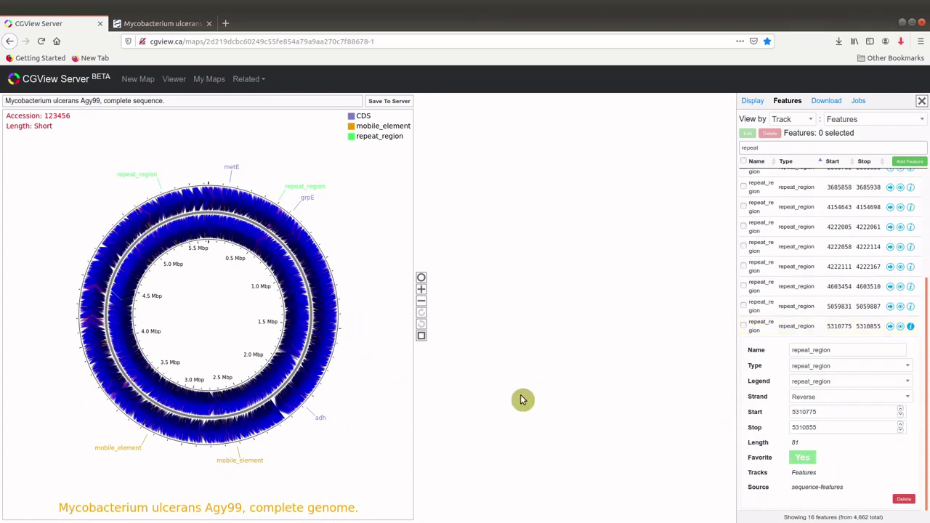
{"action": "left_click_drag", "start_coordinate": [785, 149], "coordinate": [724, 149]}
{"action": "key", "text": "BackSpace"}
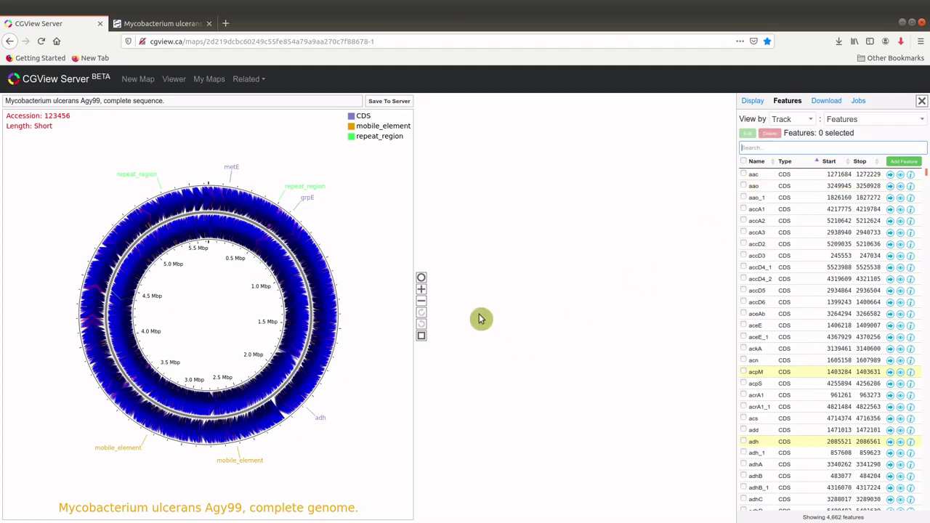
Set the repeat_region legend colour to magenta, rgba(254,60,238,1).
{"action": "left_click", "coordinate": [754, 102]}
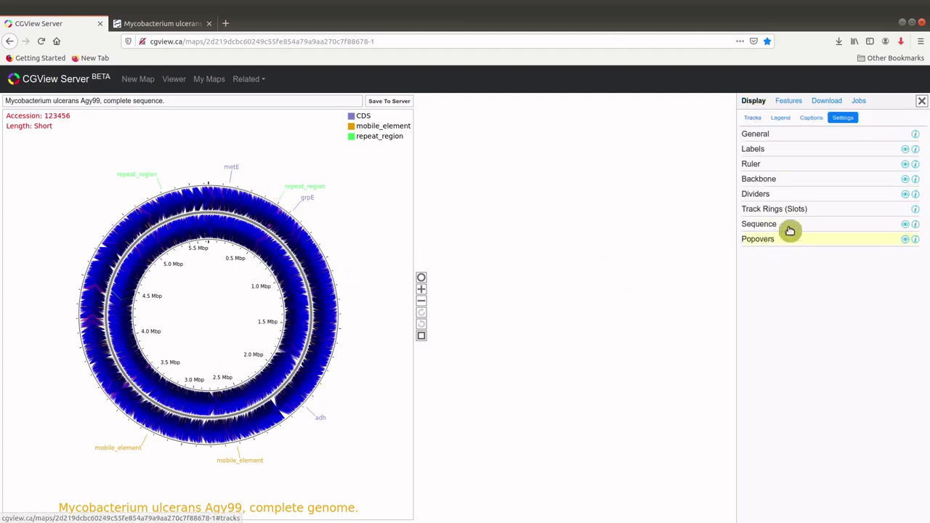
{"action": "left_click", "coordinate": [779, 119]}
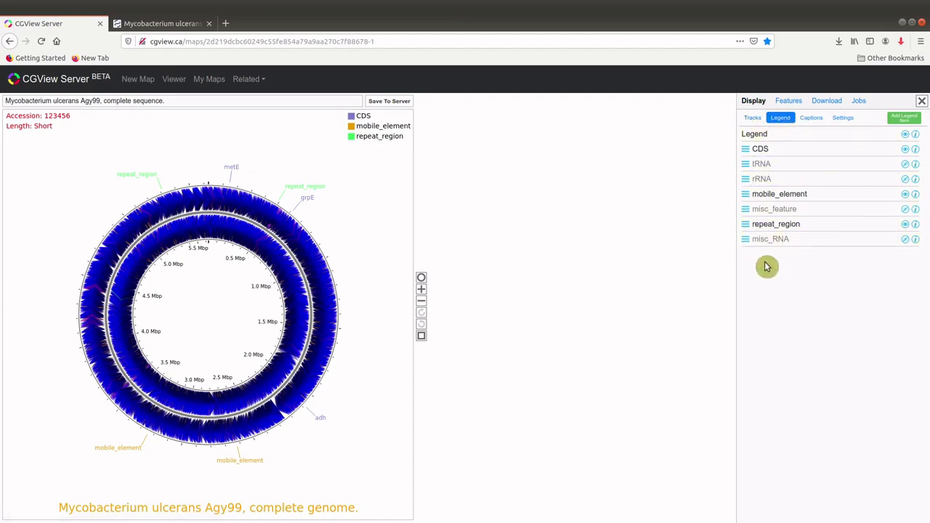
{"action": "left_click", "coordinate": [747, 228]}
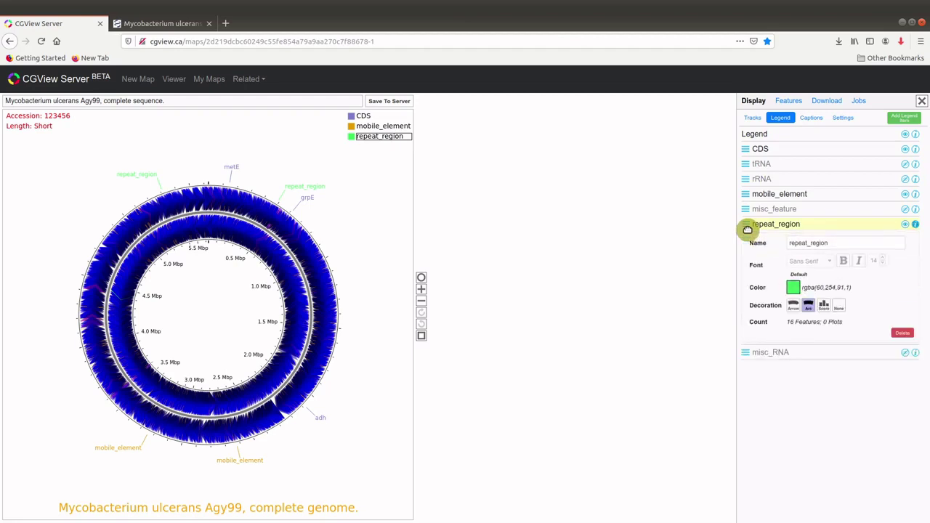
{"action": "left_click", "coordinate": [793, 289]}
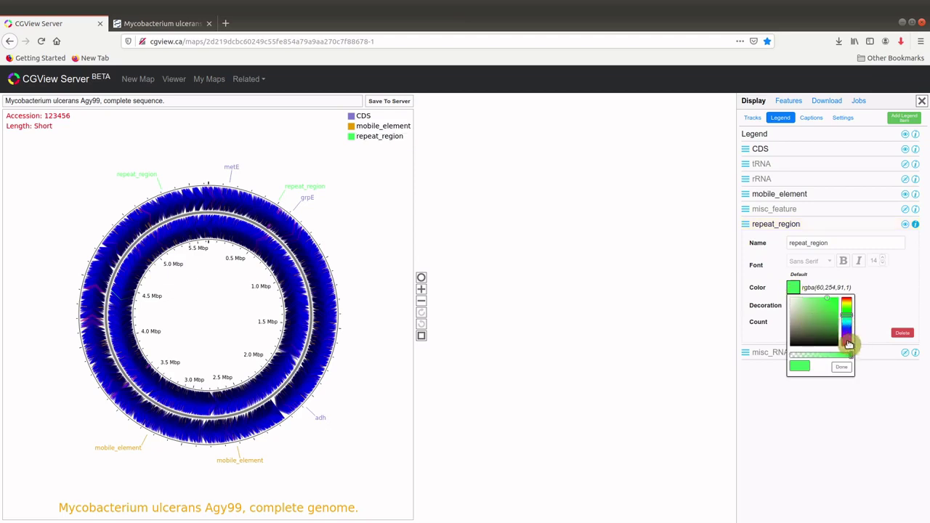
{"action": "left_click", "coordinate": [849, 340]}
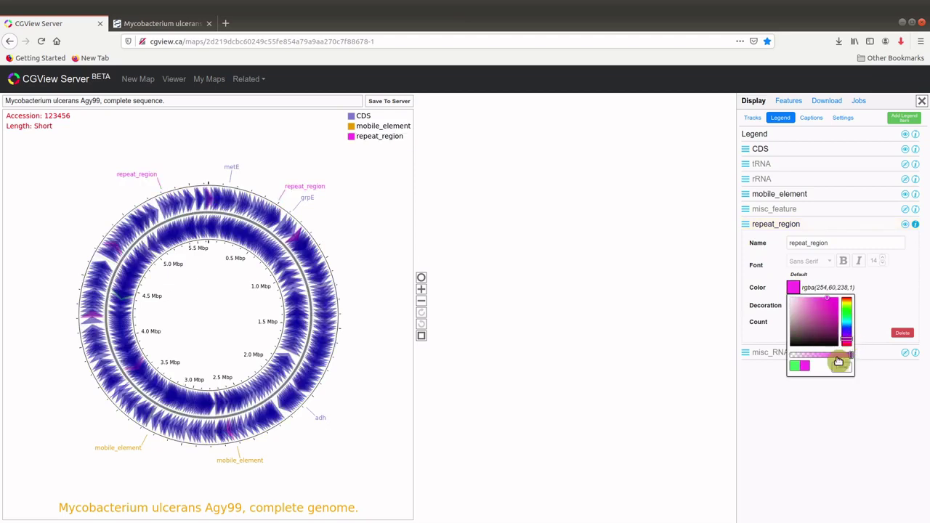
{"action": "left_click", "coordinate": [842, 372]}
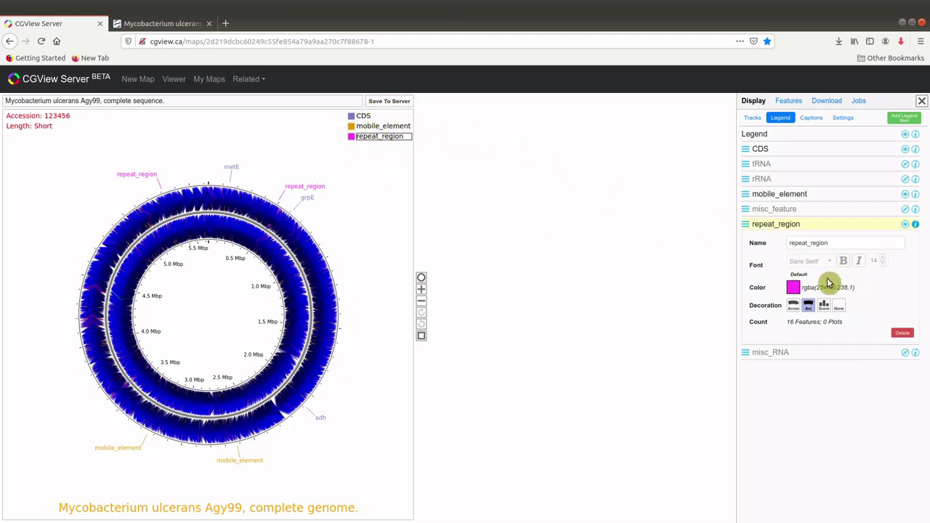
Toggle bold on the repeat_region text, draw it as arcs, and collapse its legend editor.
{"action": "left_click", "coordinate": [845, 261]}
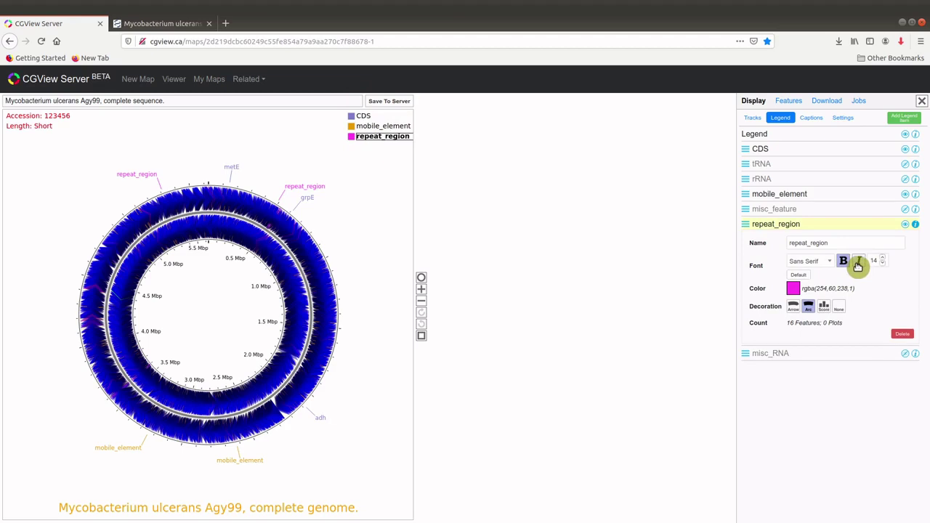
{"action": "left_click", "coordinate": [846, 262]}
{"action": "left_click", "coordinate": [844, 263]}
{"action": "left_click", "coordinate": [843, 263]}
{"action": "left_click", "coordinate": [802, 305]}
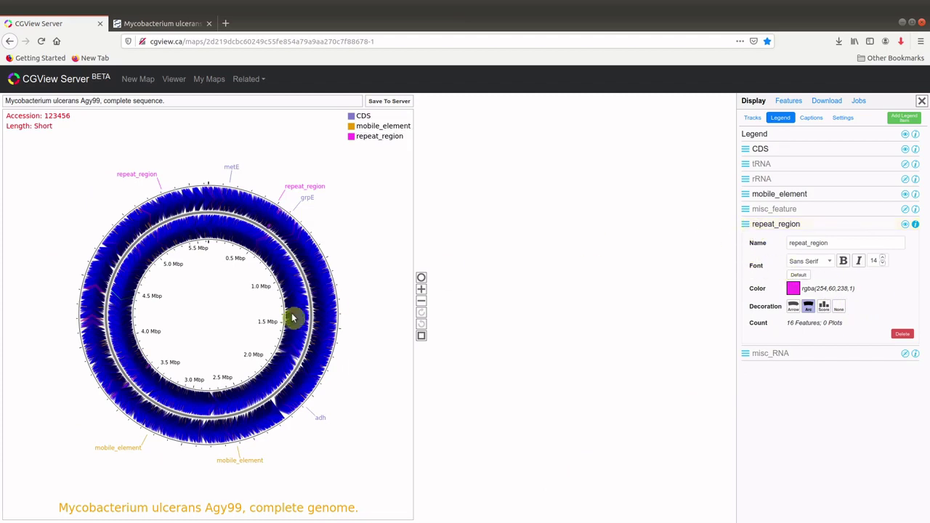
{"action": "left_click", "coordinate": [745, 229]}
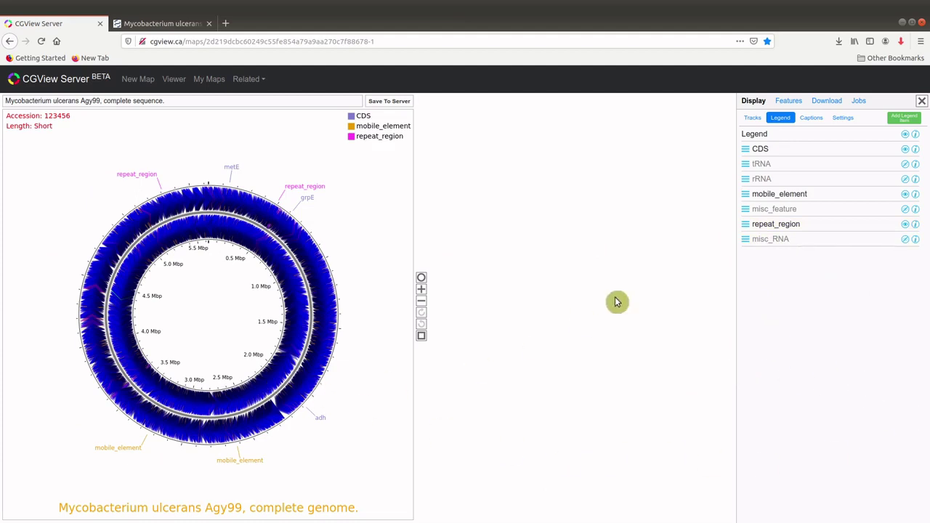
Recolour the mobile_element legend entry to dark navy, rgba(15,36,133,1).
{"action": "left_click", "coordinate": [750, 197]}
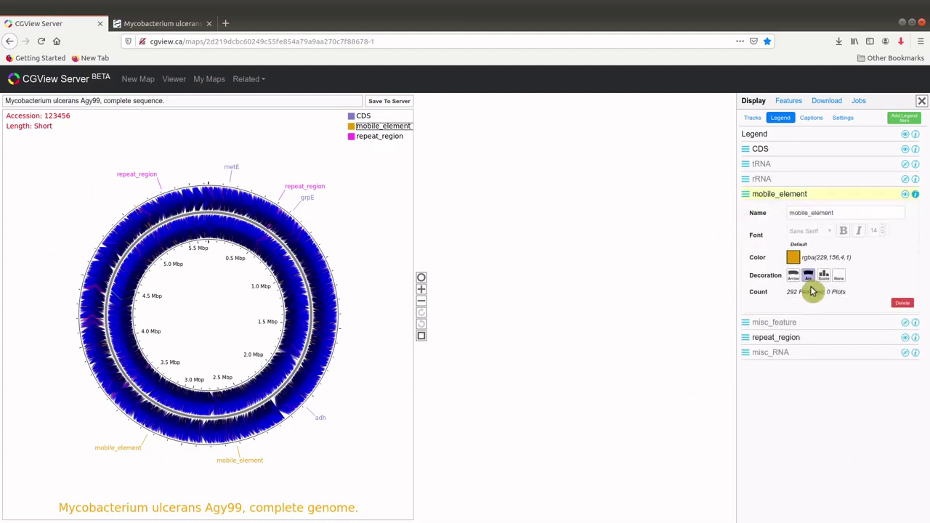
{"action": "left_click", "coordinate": [793, 258]}
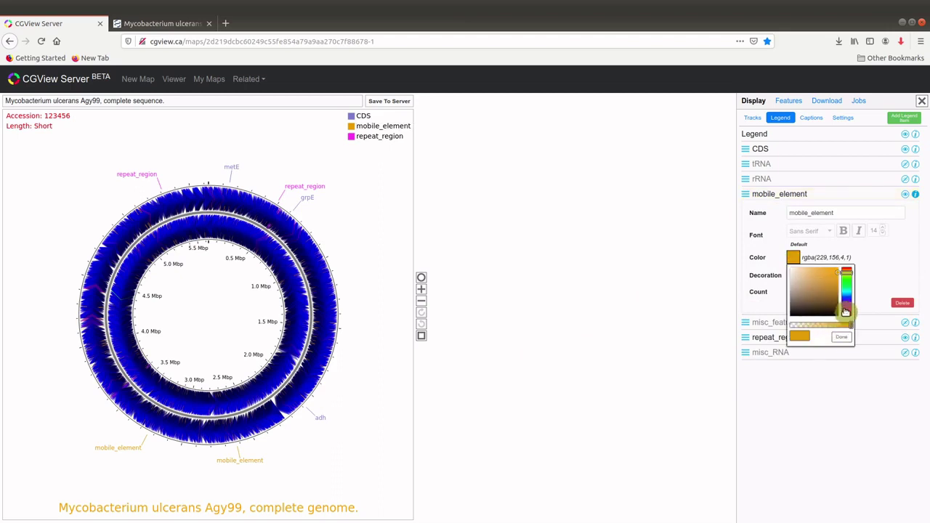
{"action": "left_click", "coordinate": [847, 307]}
{"action": "left_click", "coordinate": [847, 298]}
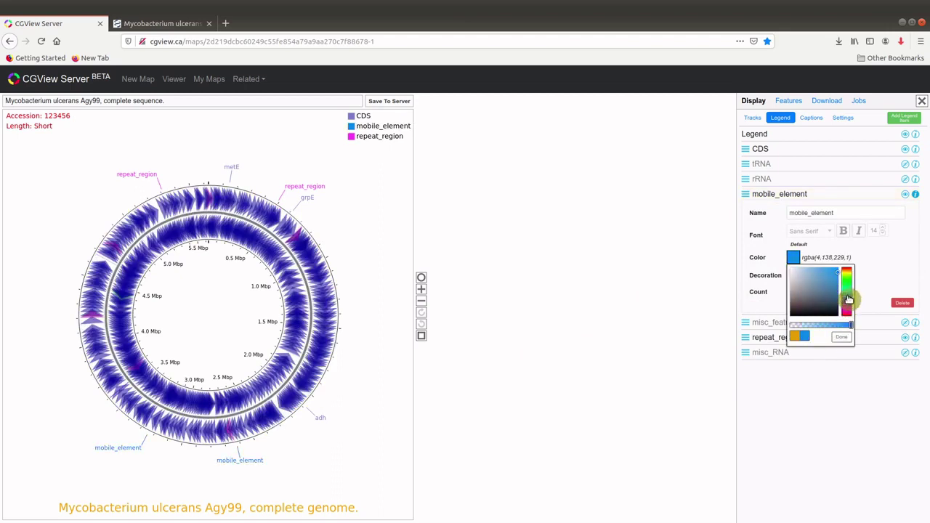
{"action": "left_click", "coordinate": [847, 302]}
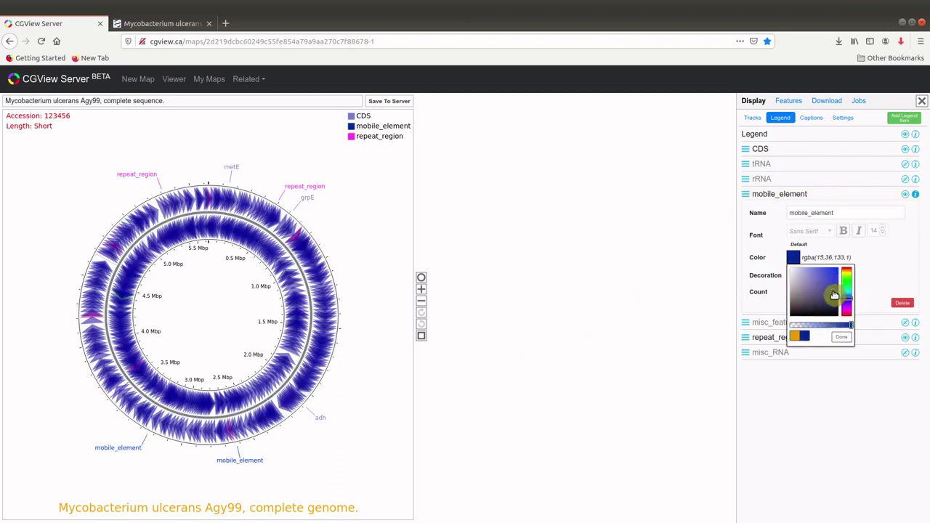
{"action": "left_click", "coordinate": [839, 338]}
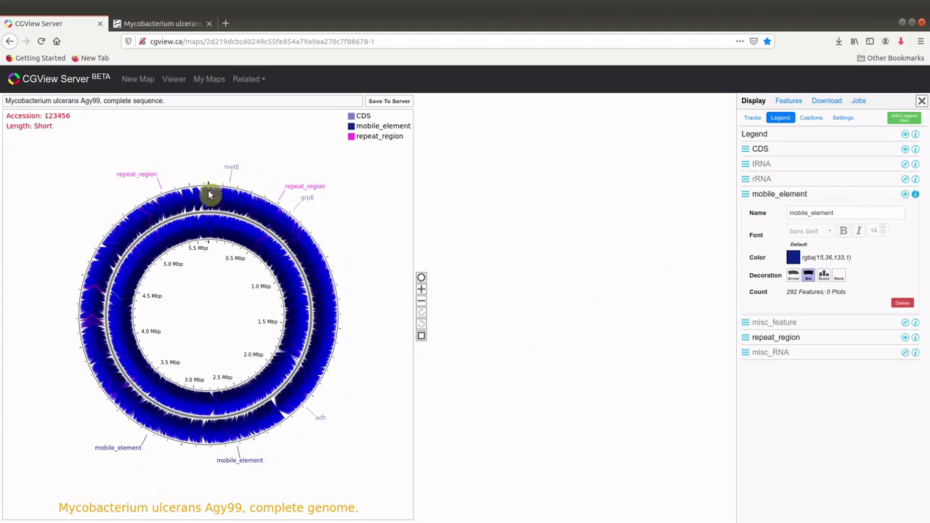
Turn on Bold in Settings > Labels for all map labels, then return to Tracks.
{"action": "left_click", "coordinate": [848, 122]}
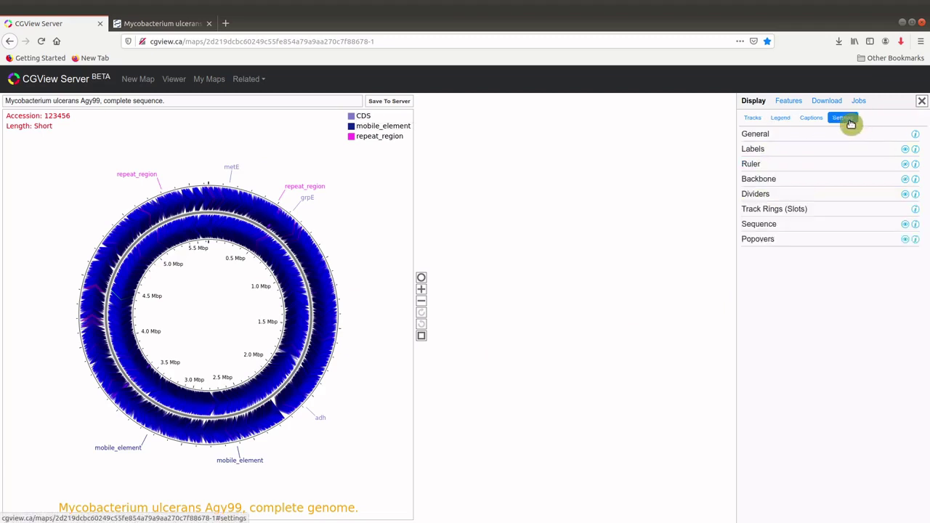
{"action": "left_click", "coordinate": [777, 148]}
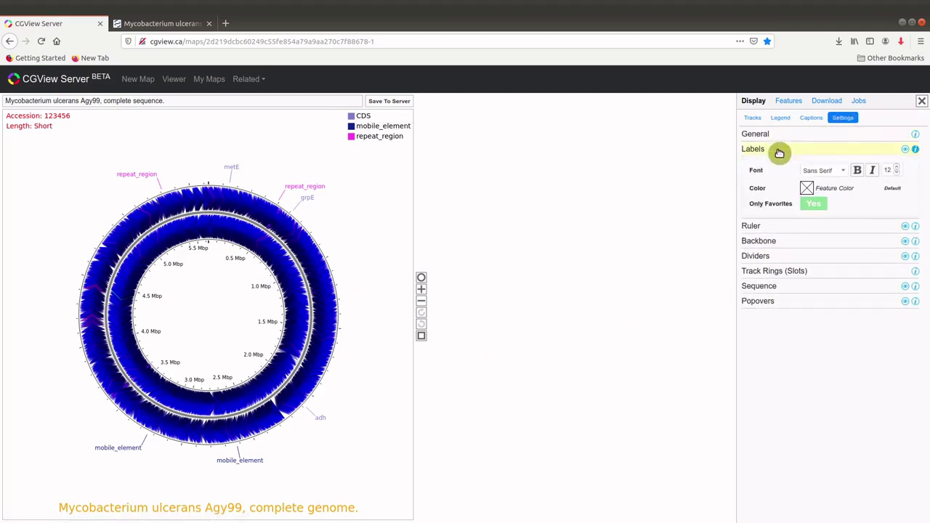
{"action": "left_click", "coordinate": [857, 171]}
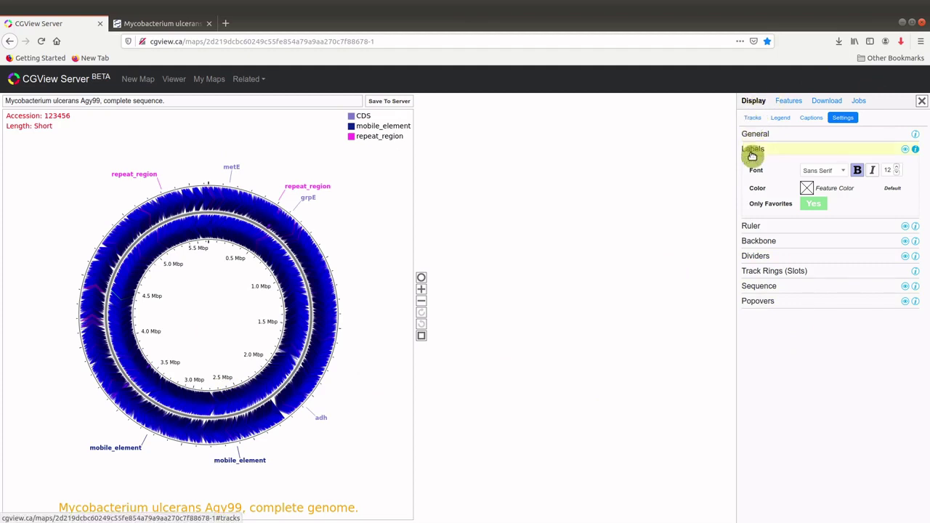
{"action": "left_click", "coordinate": [751, 118]}
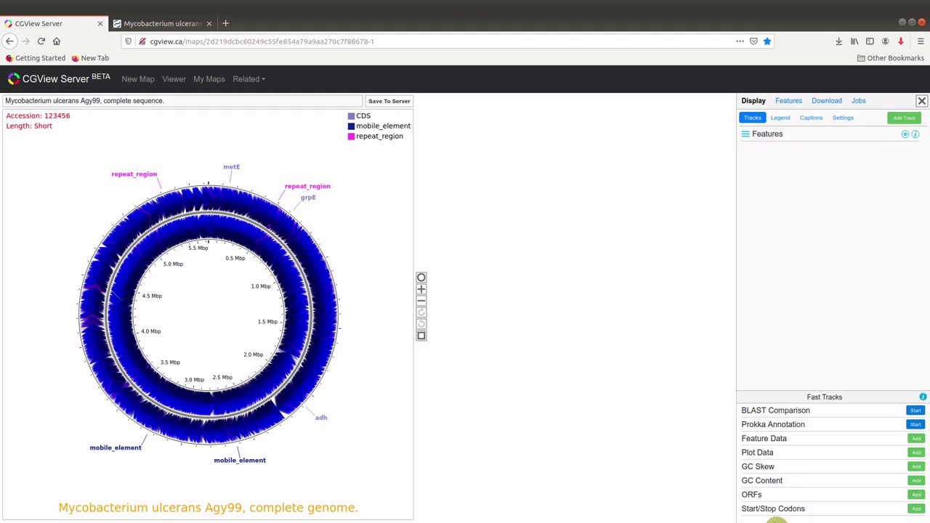
Add the GC Content fast track as a ring on the map.
{"action": "left_click", "coordinate": [915, 481]}
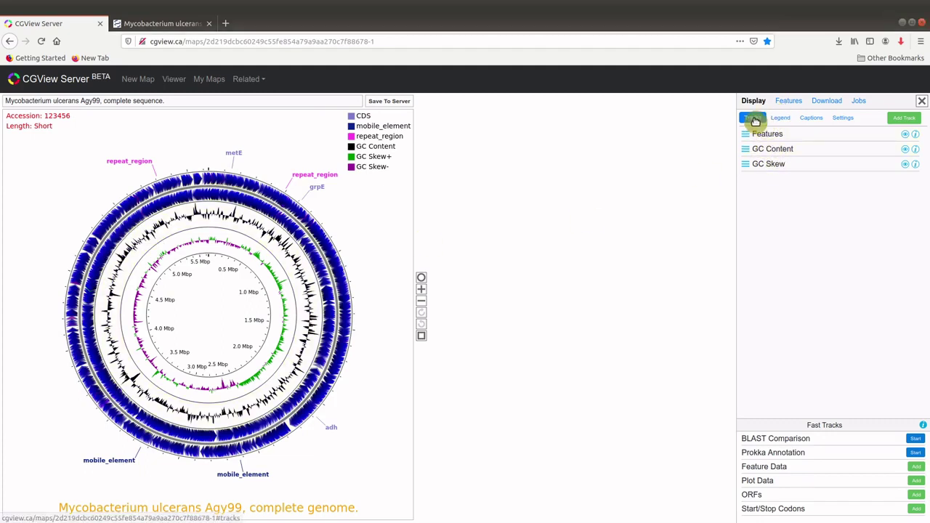
{"action": "left_click", "coordinate": [786, 103]}
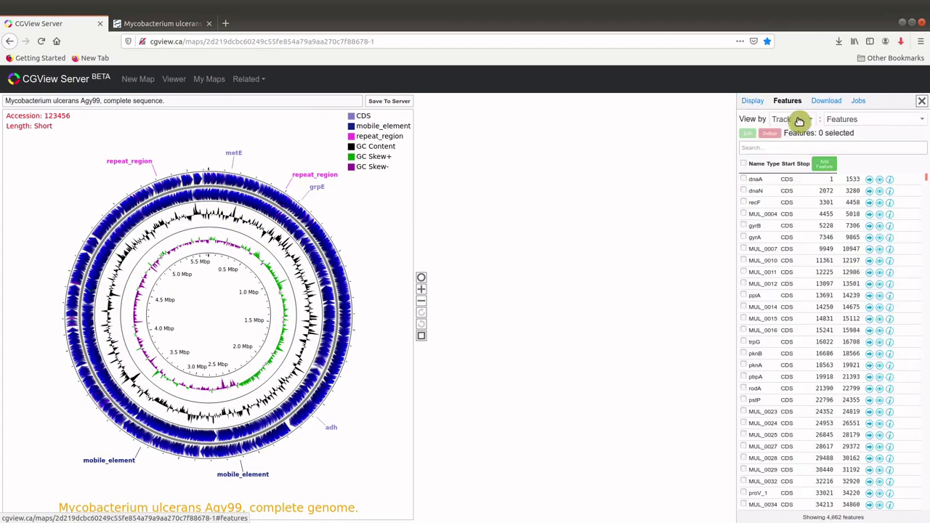
{"action": "left_click", "coordinate": [754, 102]}
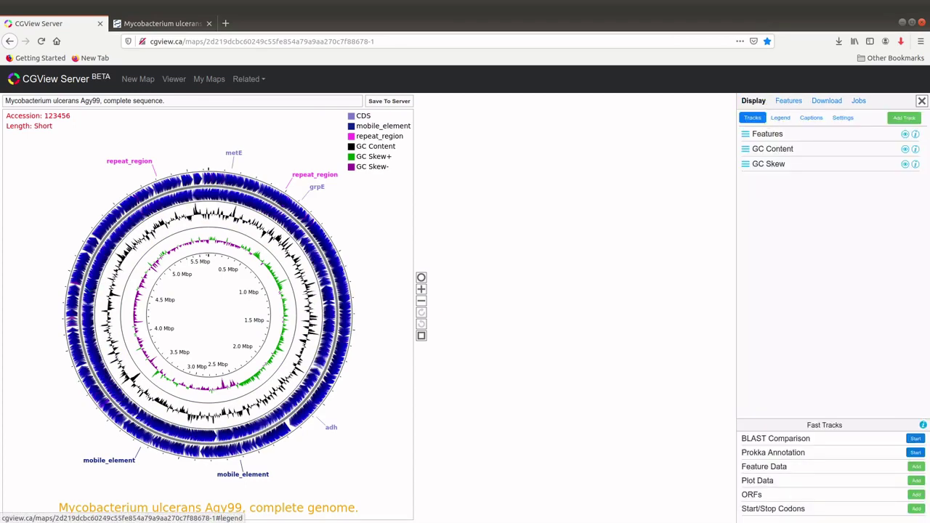
{"action": "left_click", "coordinate": [767, 135]}
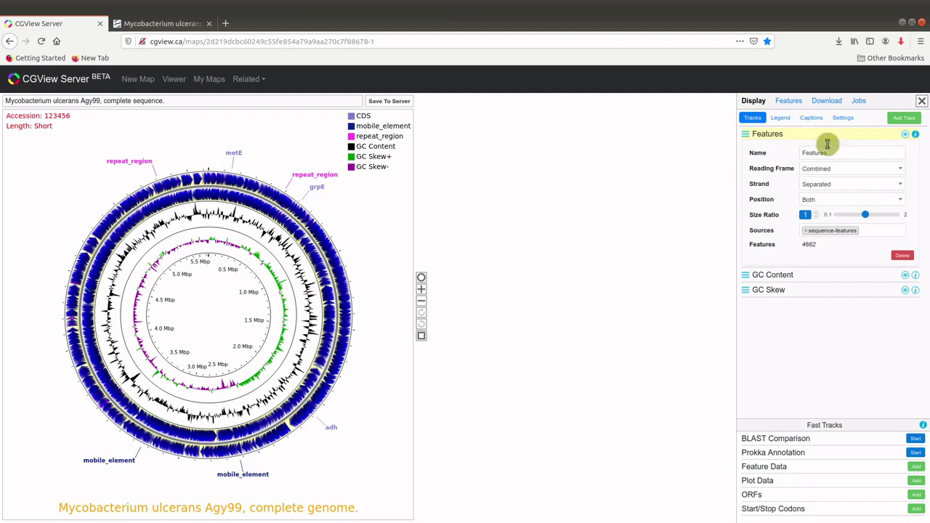
{"action": "left_click", "coordinate": [744, 136]}
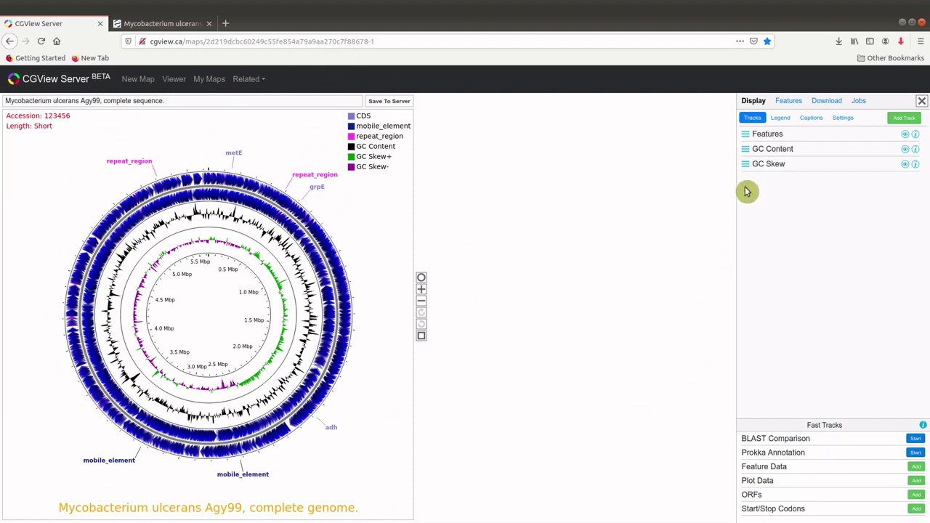
Colour the title caption dark grey rgba(48,45,40,1) and hide the Accession and Length captions.
{"action": "left_click", "coordinate": [815, 121]}
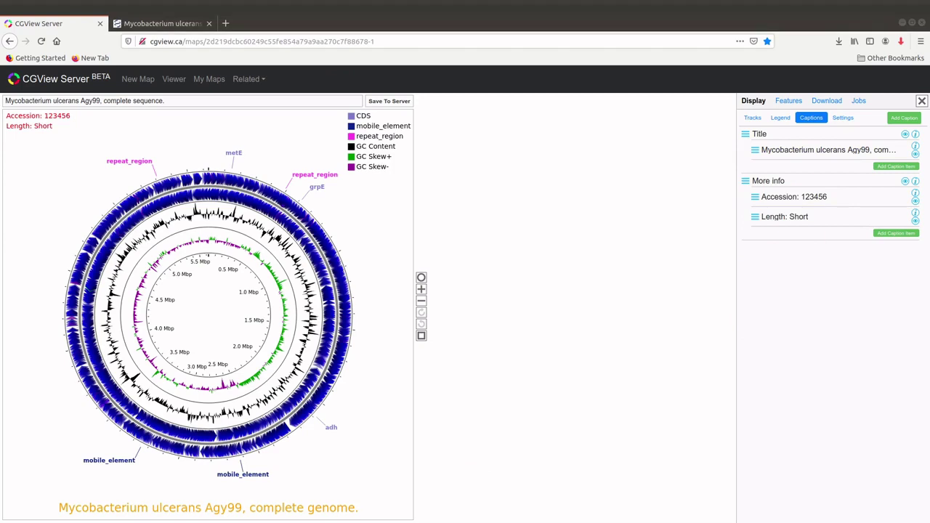
{"action": "left_click", "coordinate": [848, 150]}
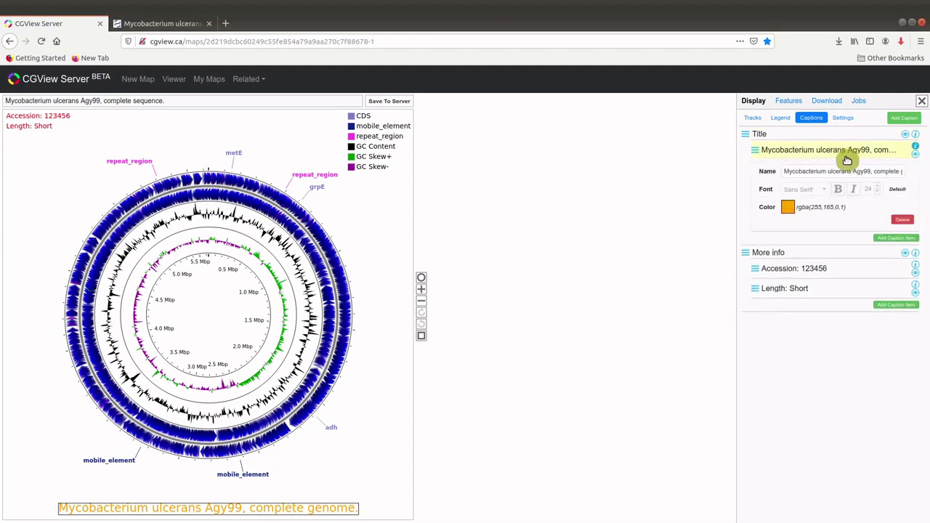
{"action": "left_click", "coordinate": [788, 208]}
{"action": "left_click", "coordinate": [794, 261]}
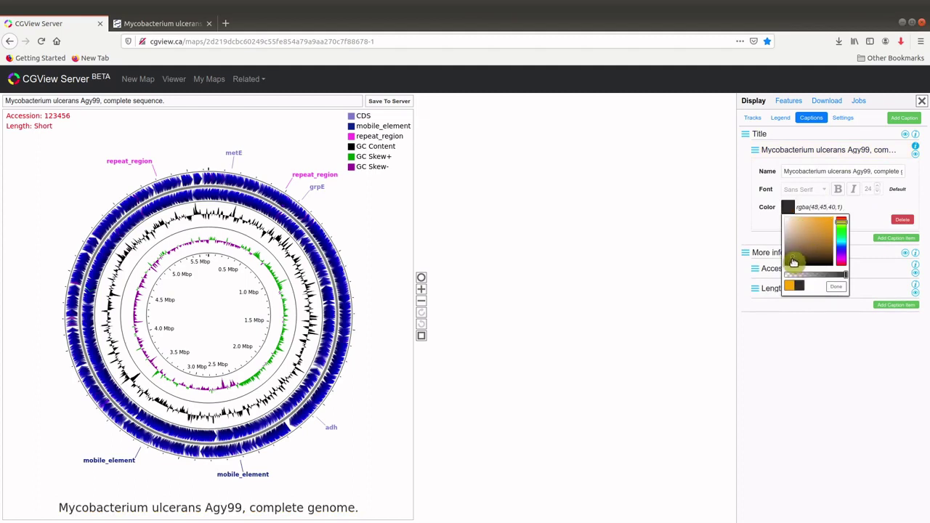
{"action": "left_click", "coordinate": [837, 287]}
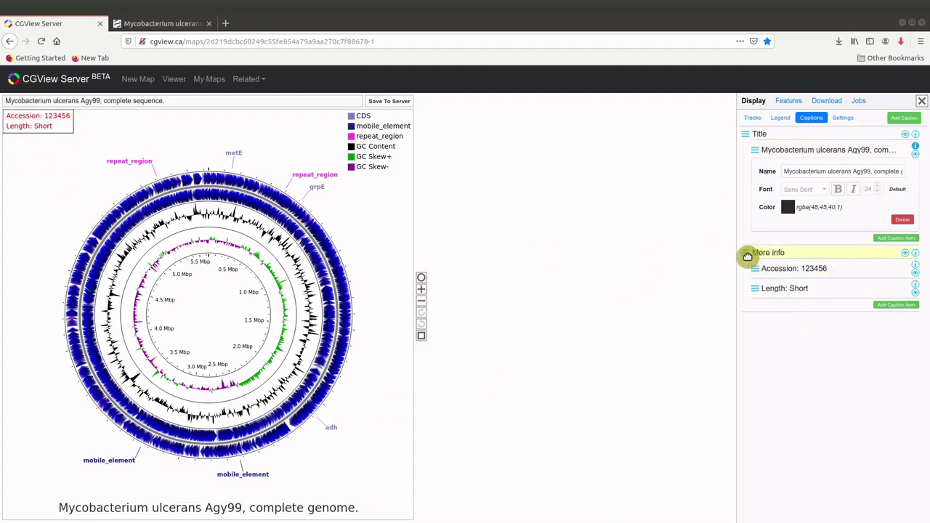
{"action": "left_click", "coordinate": [917, 273]}
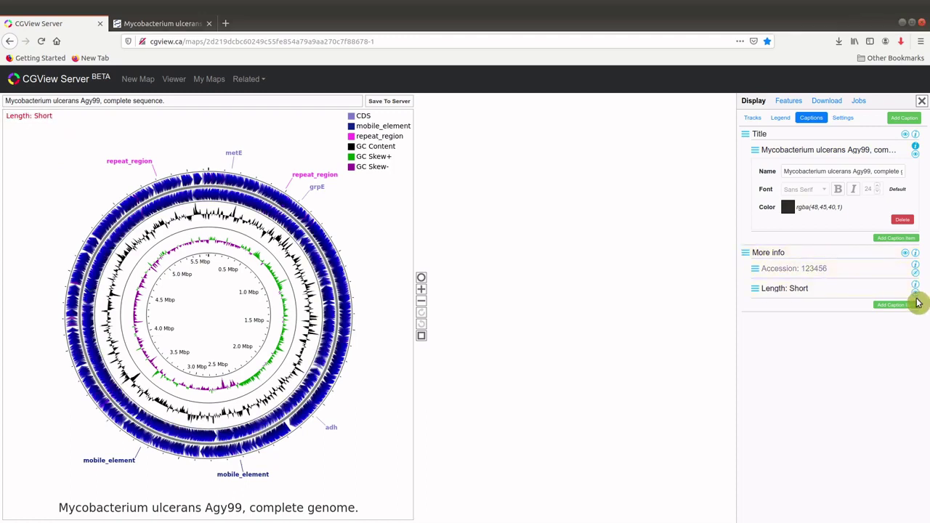
{"action": "left_click", "coordinate": [916, 292]}
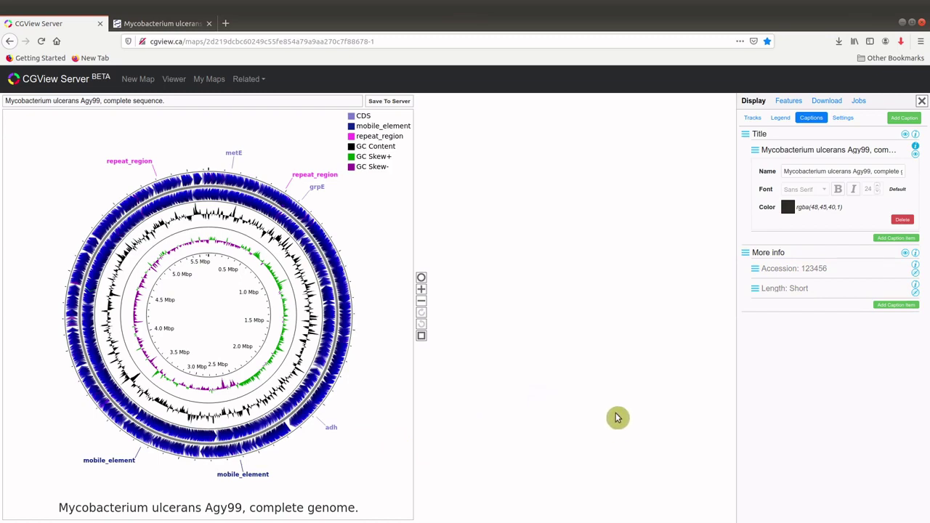
Set the PNG export to 916 × 916 px (107.89%) and download it.
{"action": "left_click", "coordinate": [828, 104]}
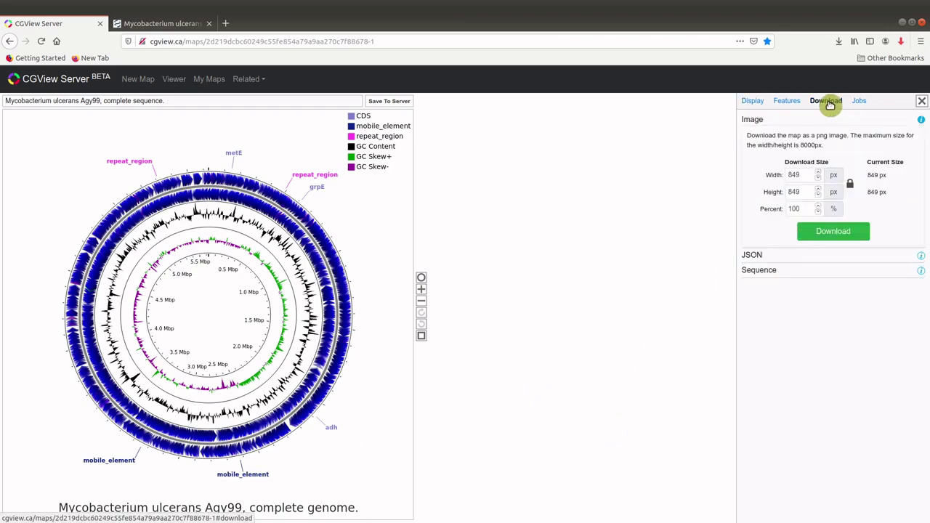
{"action": "left_click", "coordinate": [817, 172]}
{"action": "left_click", "coordinate": [818, 172]}
{"action": "left_click", "coordinate": [817, 172]}
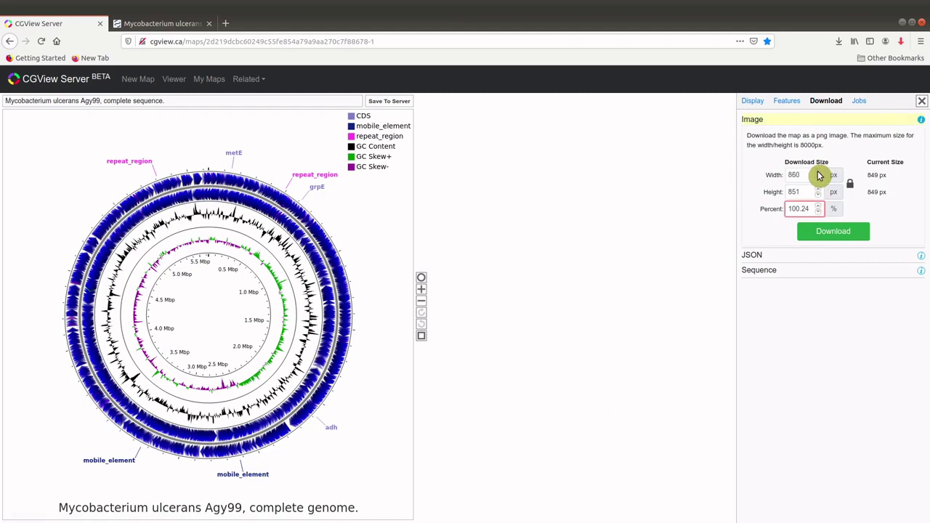
{"action": "left_click", "coordinate": [817, 172]}
{"action": "left_click", "coordinate": [817, 172]}
{"action": "left_click", "coordinate": [817, 173]}
{"action": "left_click", "coordinate": [818, 189]}
{"action": "left_click", "coordinate": [818, 189]}
{"action": "left_click", "coordinate": [818, 189]}
{"action": "left_click", "coordinate": [830, 234]}
Save the downloaded image to the Desktop under the name 'Genome Map'.
{"action": "left_click", "coordinate": [393, 339]}
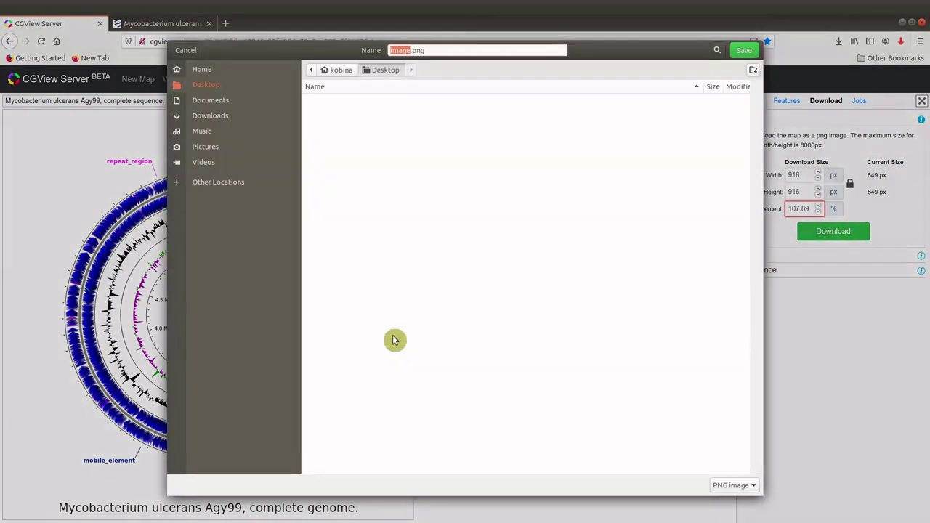
{"action": "type", "text": "Genome Map"}
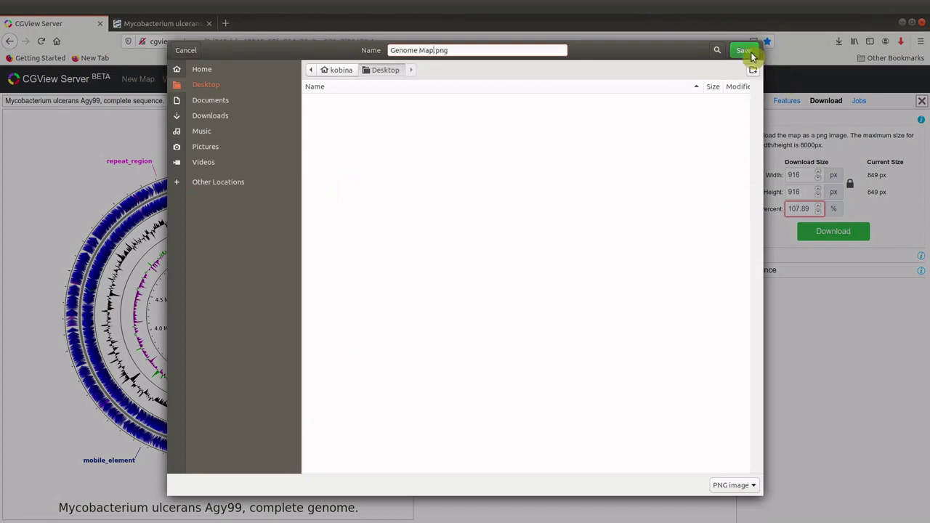
{"action": "left_click", "coordinate": [746, 51]}
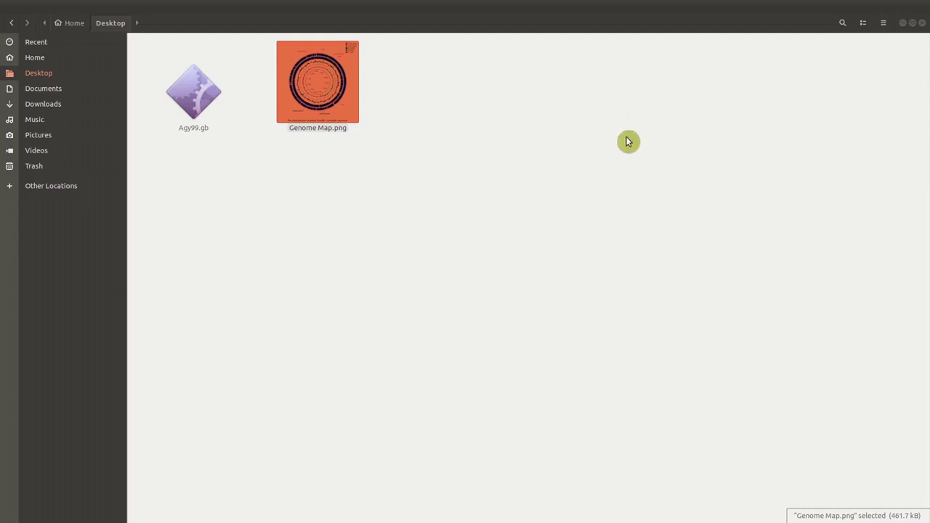
Deselect everything in the Desktop folder to show Genome Map.png beside Agy99.gb.
{"action": "left_click", "coordinate": [592, 388]}
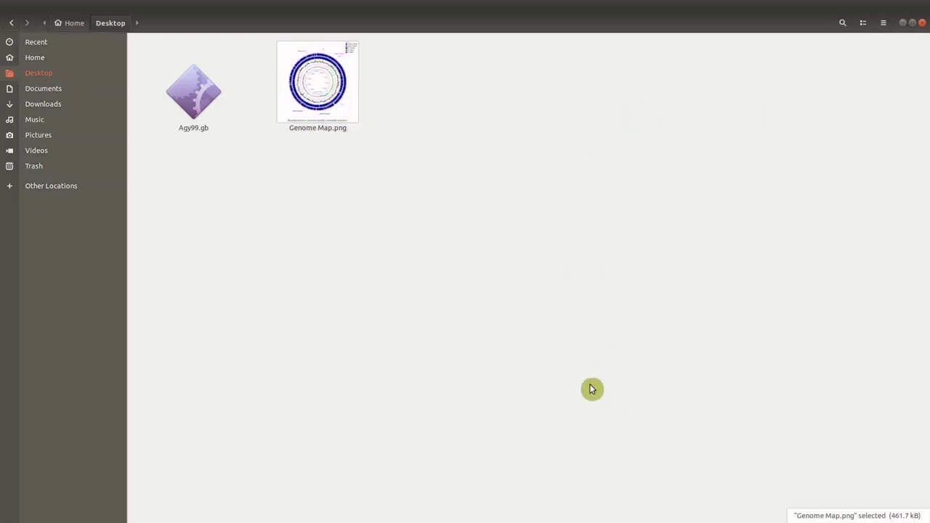
Open Genome Map.png from the Desktop in Image Viewer.
{"action": "double_click", "coordinate": [307, 88]}
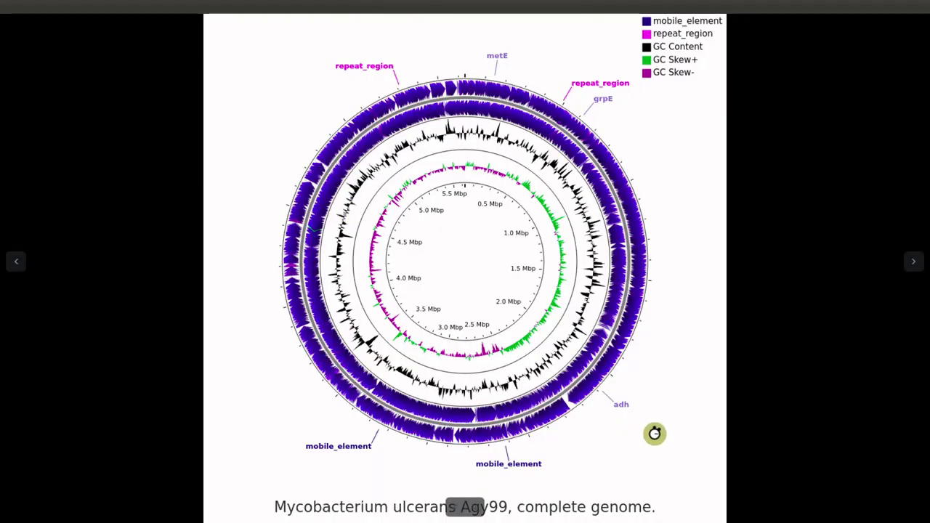